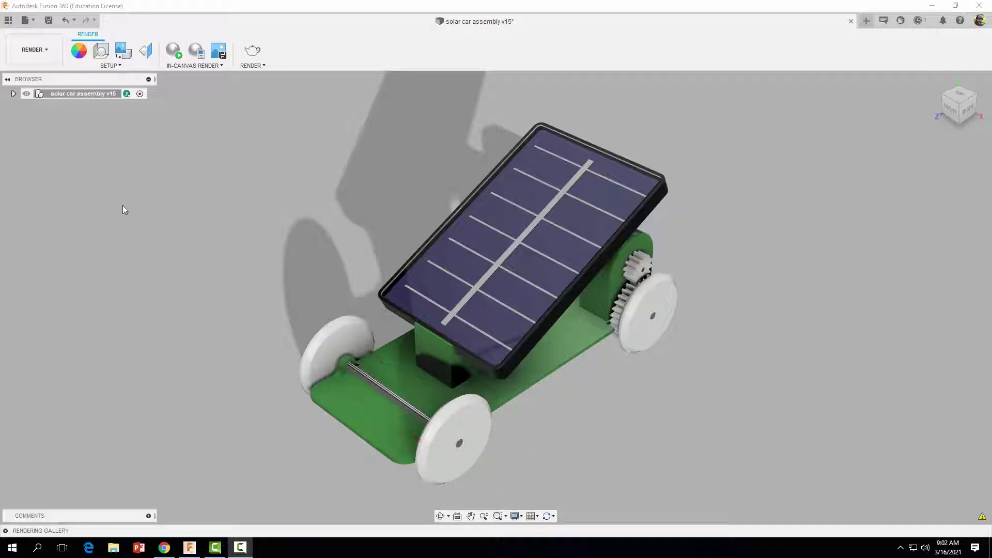
# Start a new design with a sketch on the front plane.
pyautogui.click(25, 20)
pyautogui.click(39, 36)
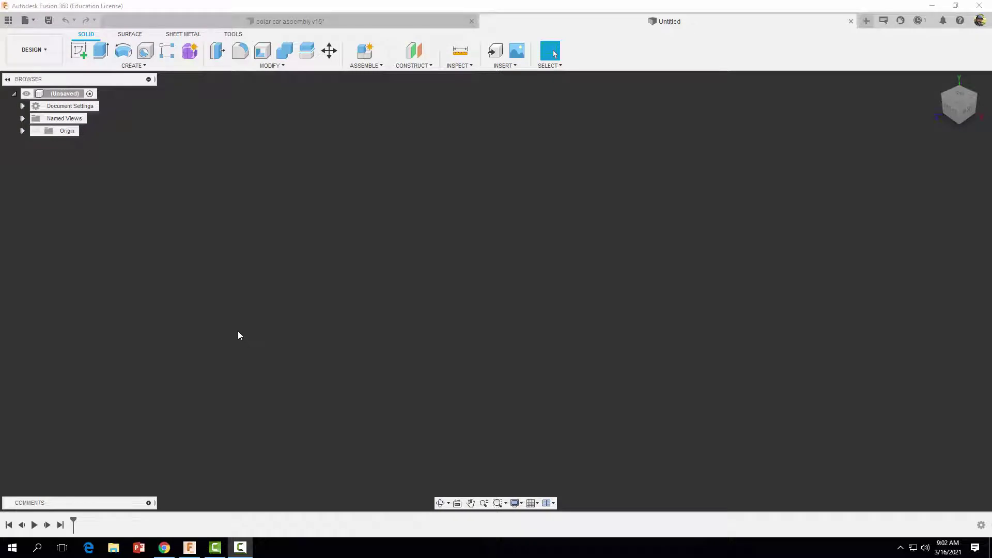
pyautogui.click(79, 51)
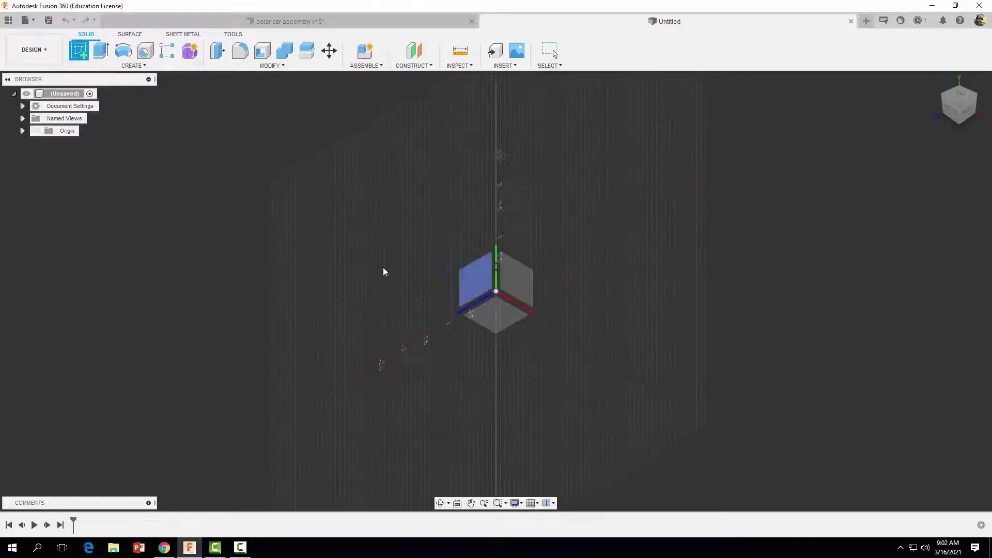
pyautogui.click(523, 283)
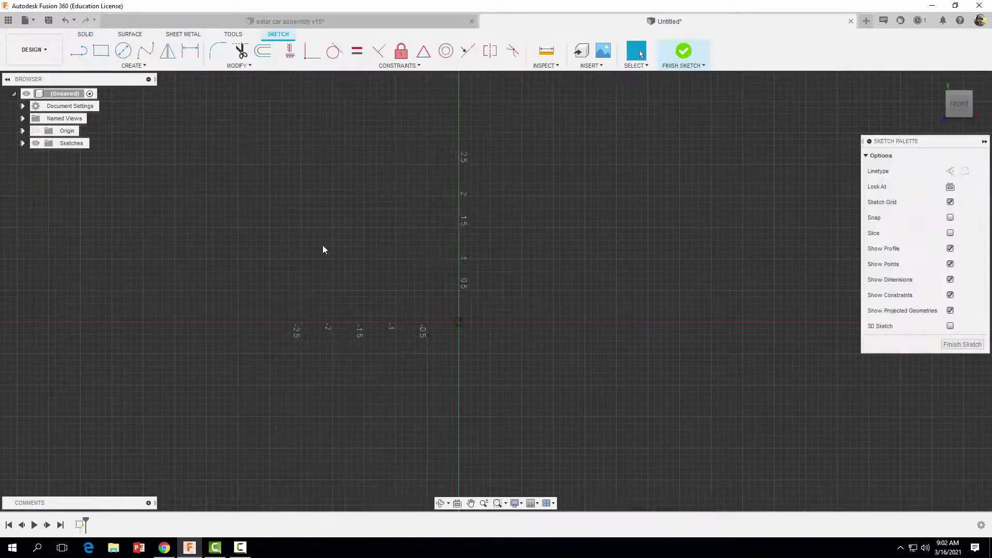
# Draw a 0.135 in diameter circle centred on the origin.
pyautogui.click(123, 52)
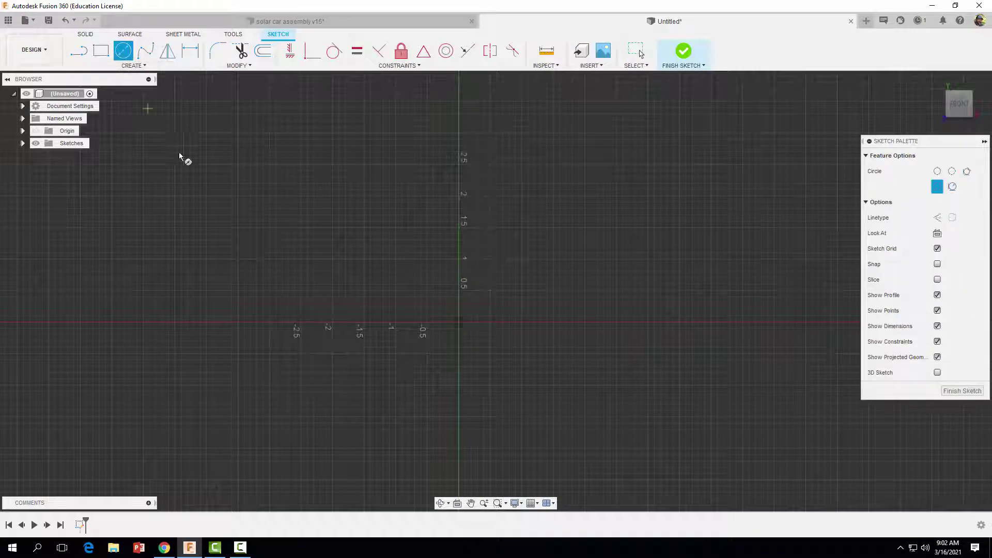
pyautogui.click(459, 323)
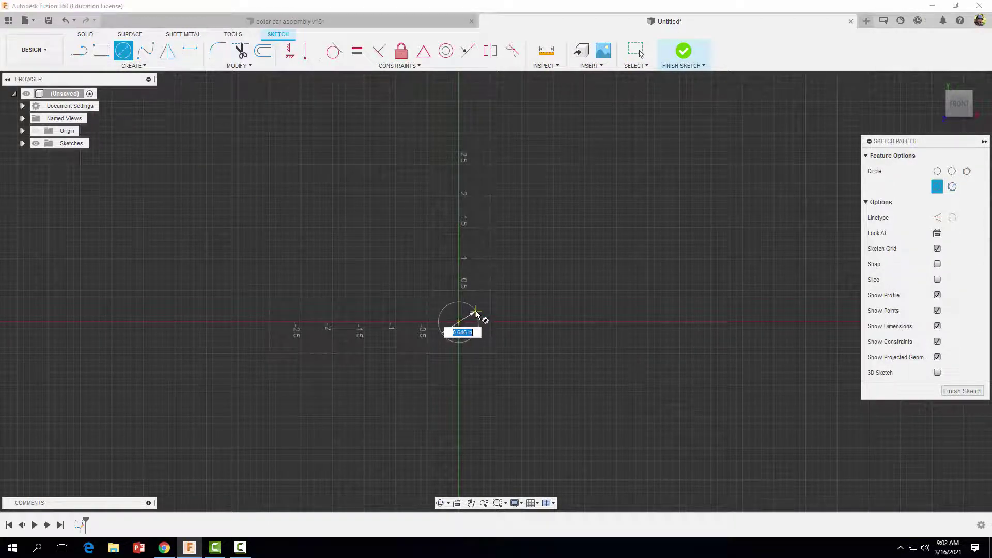
pyautogui.press('BackSpace')
pyautogui.write('.135')
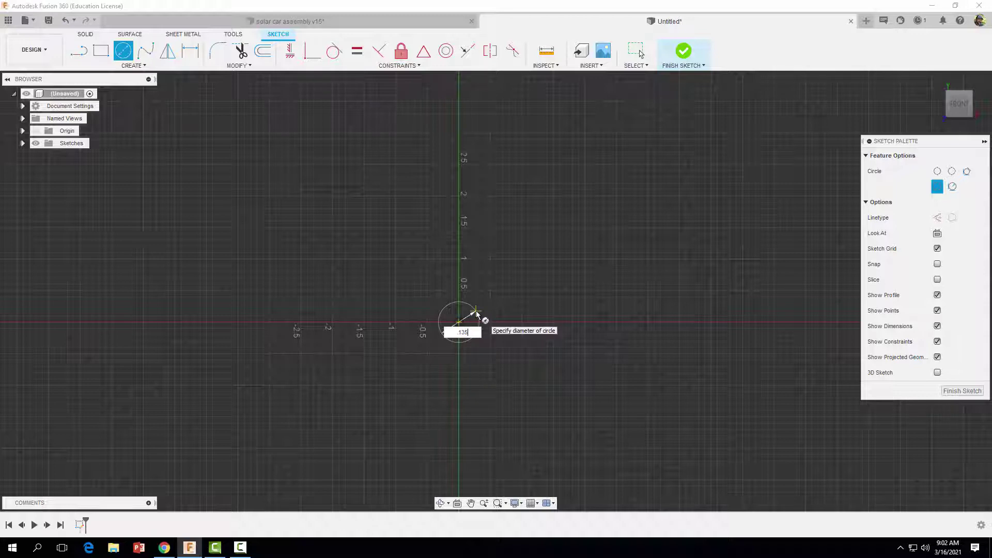
pyautogui.press('Tab')
pyautogui.press('Return')
pyautogui.press('Return')
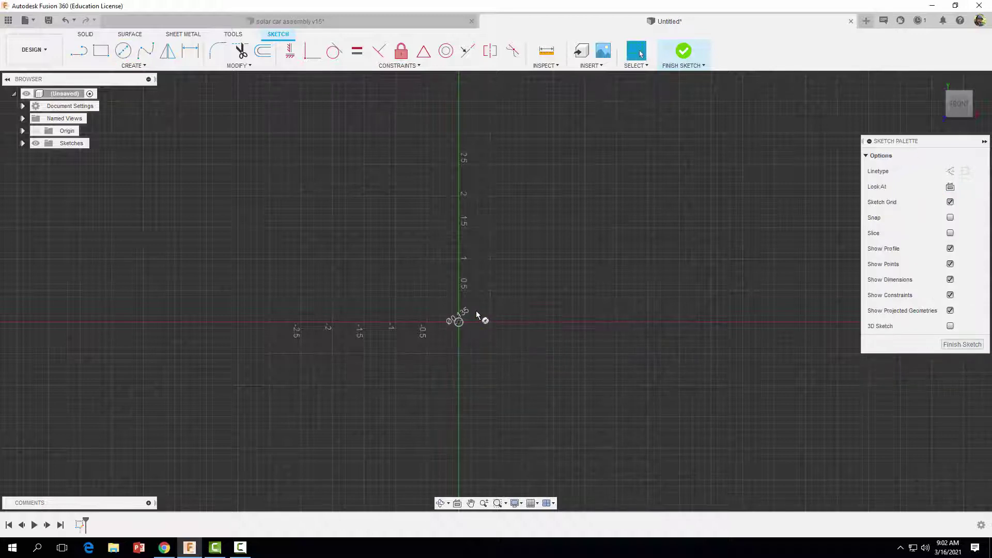
pyautogui.scroll(2, 480, 311)
pyautogui.scroll(3, 478, 318)
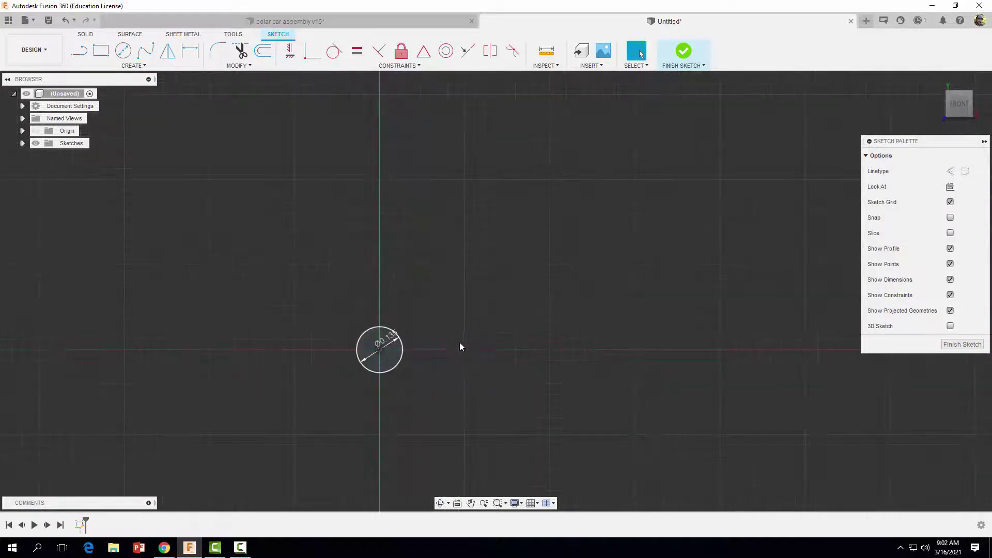
# Draw a concentric 1.33 in diameter circle centred on the origin.
pyautogui.click(123, 52)
pyautogui.click(378, 350)
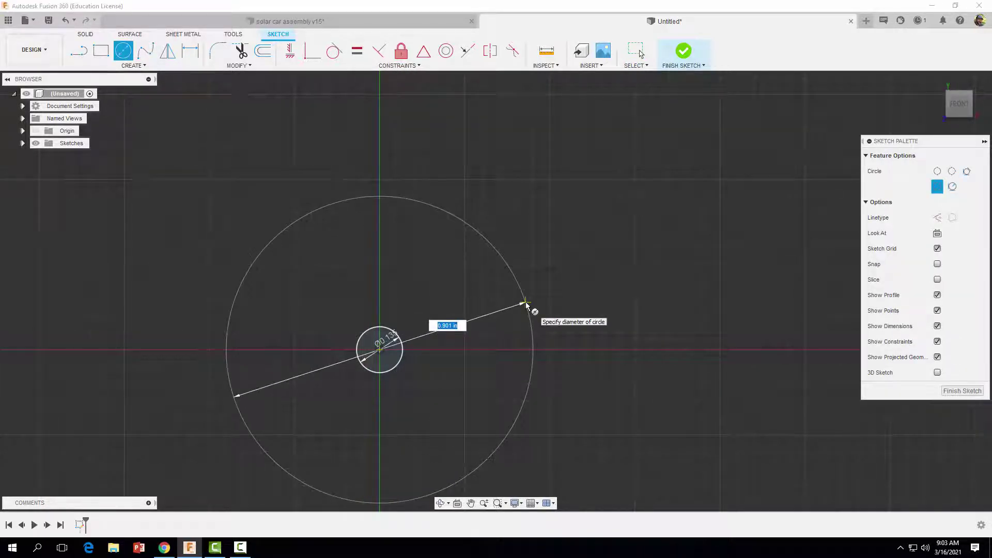
pyautogui.write('1.33')
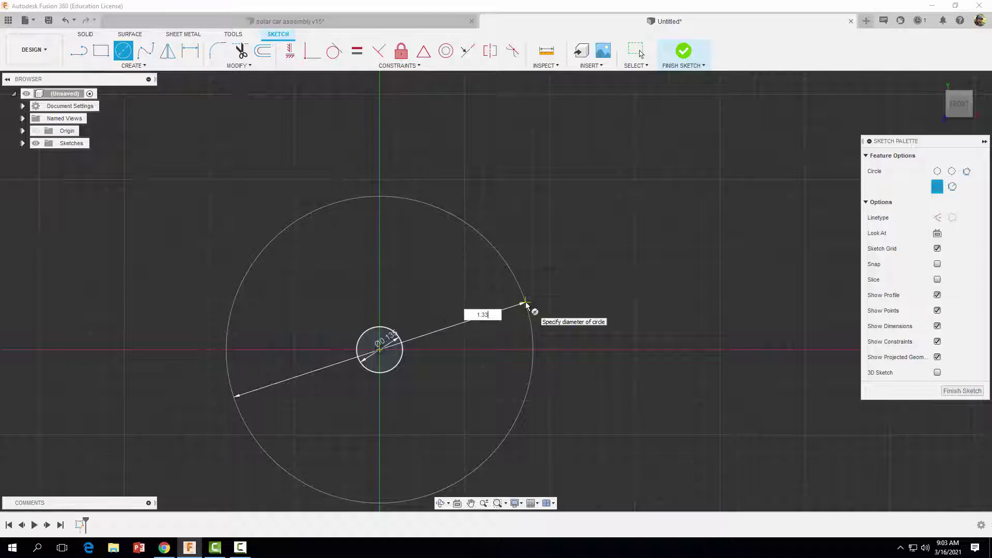
pyautogui.press('Return')
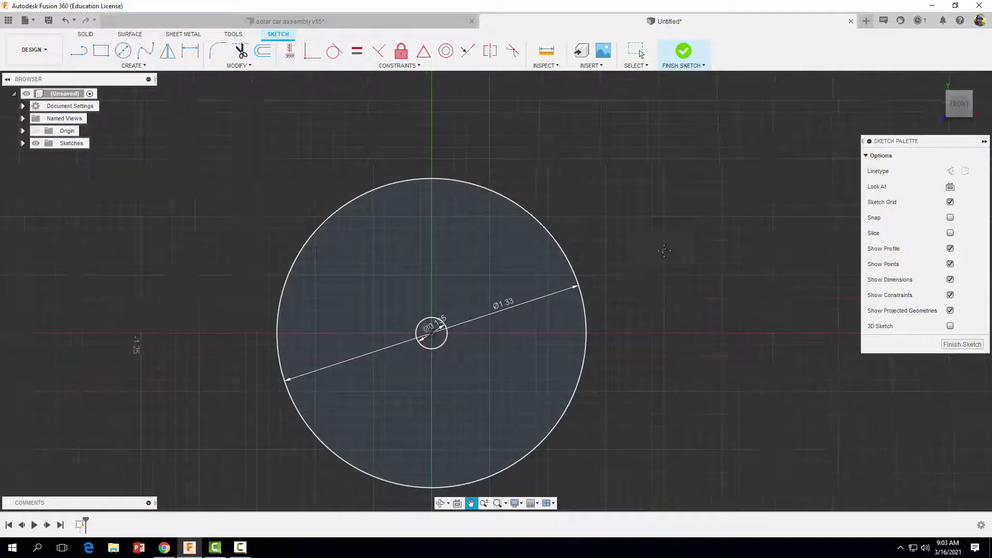
# Finish the sketch and extrude the ring profile 0.2 in into a holed disc.
pyautogui.click(683, 56)
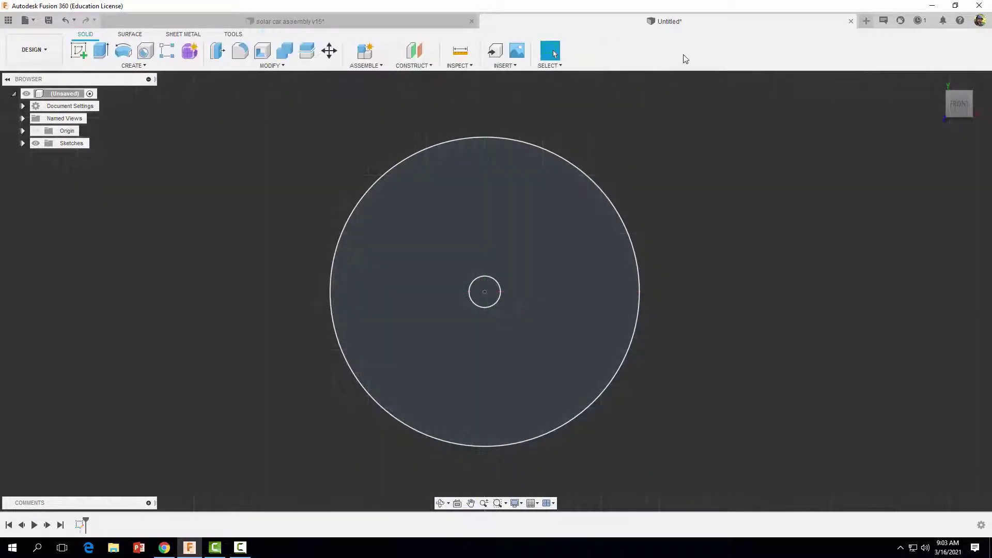
pyautogui.keyDown('shift'); pyautogui.moveTo(709, 228); pyautogui.dragTo(682, 232, button='middle'); pyautogui.keyUp('shift')
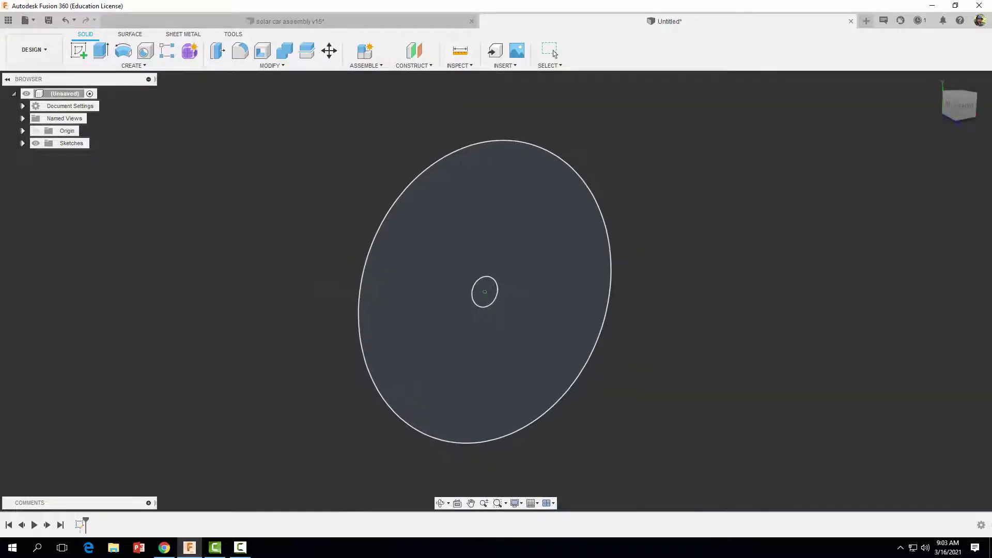
pyautogui.click(101, 51)
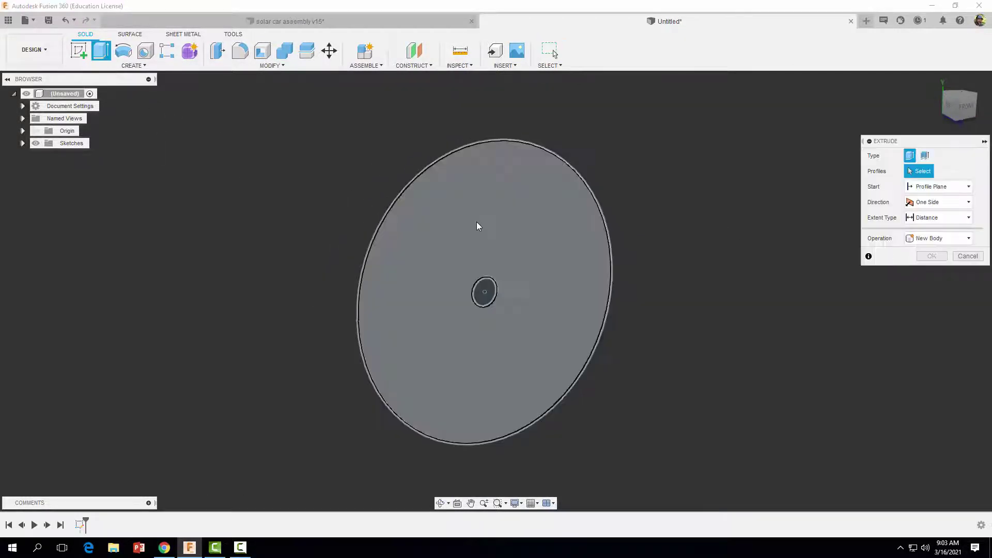
pyautogui.click(477, 226)
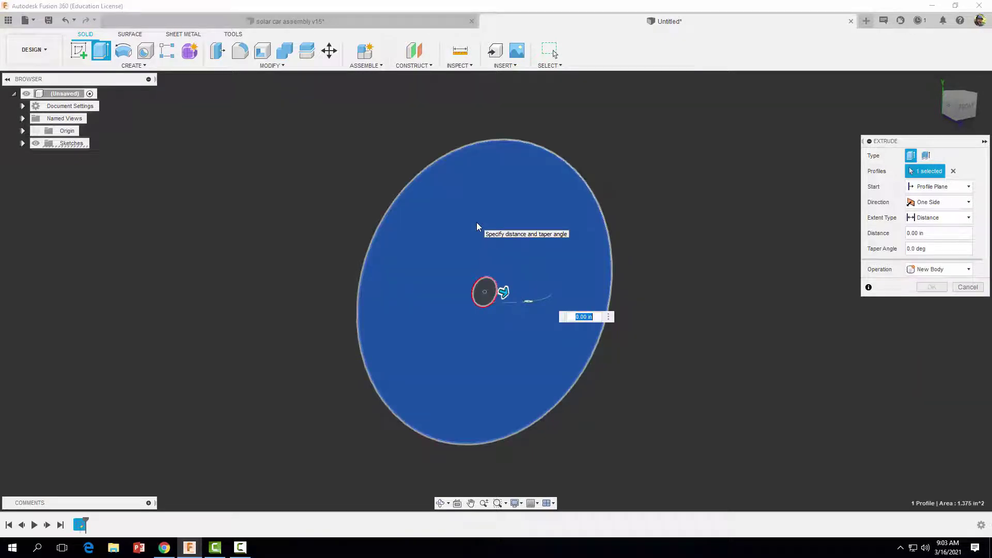
pyautogui.press('BackSpace')
pyautogui.write('.2')
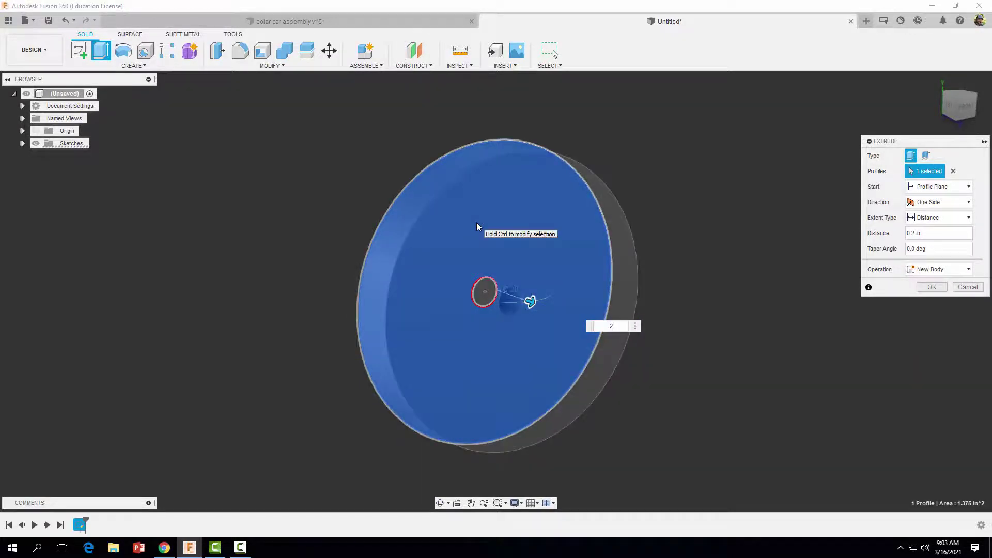
pyautogui.click(929, 287)
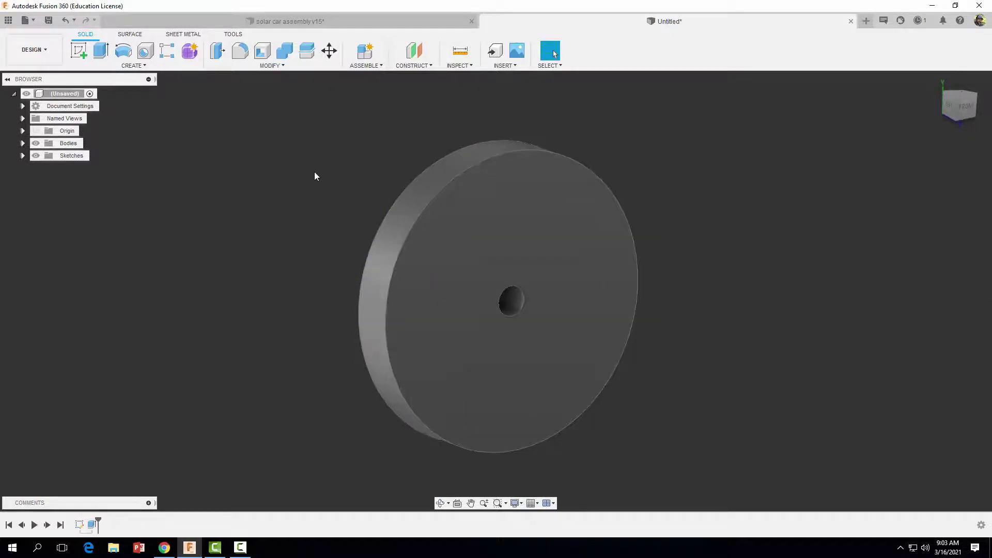
# Chamfer the disc's front and back circular rim edges by 0.08 in.
pyautogui.click(267, 65)
pyautogui.click(229, 100)
pyautogui.click(462, 170)
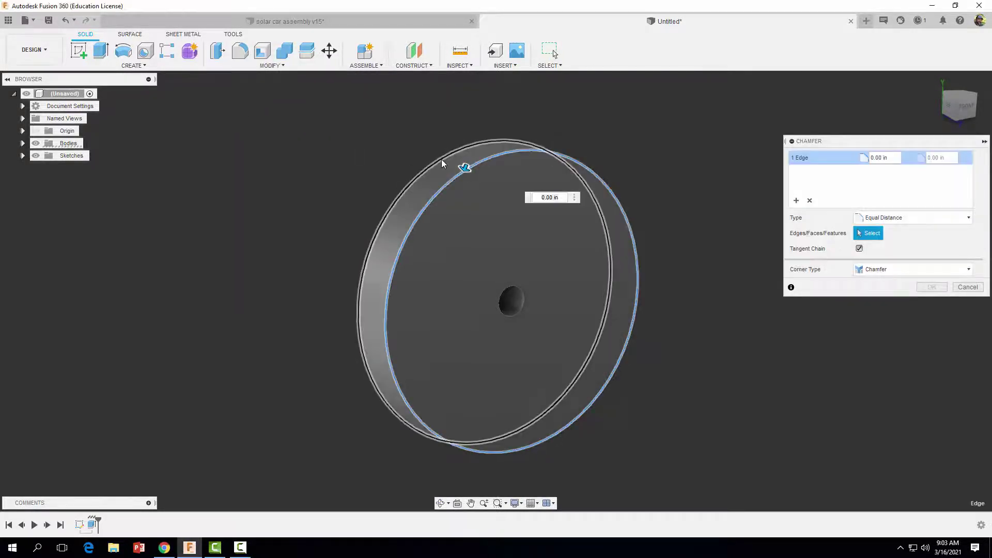
pyautogui.click(436, 158)
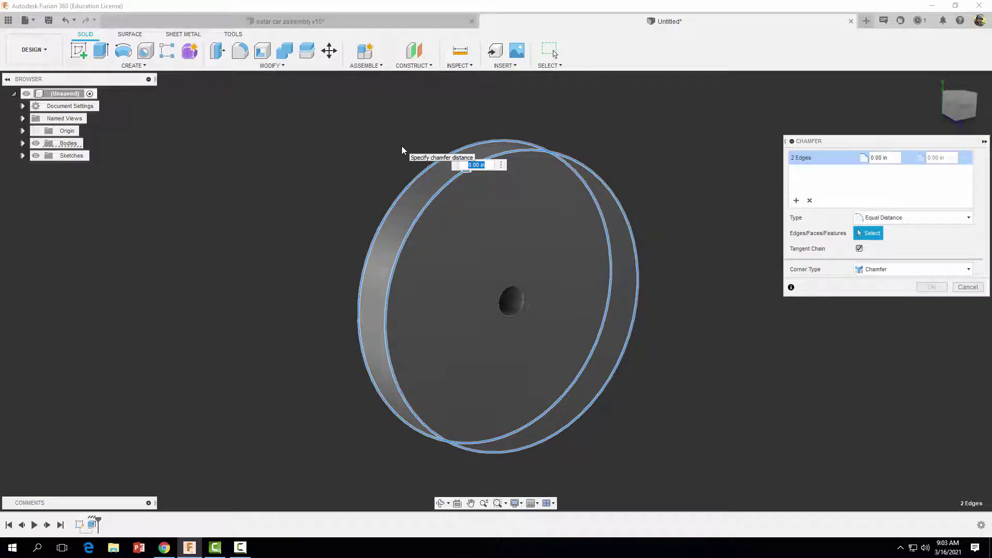
pyautogui.write('08')
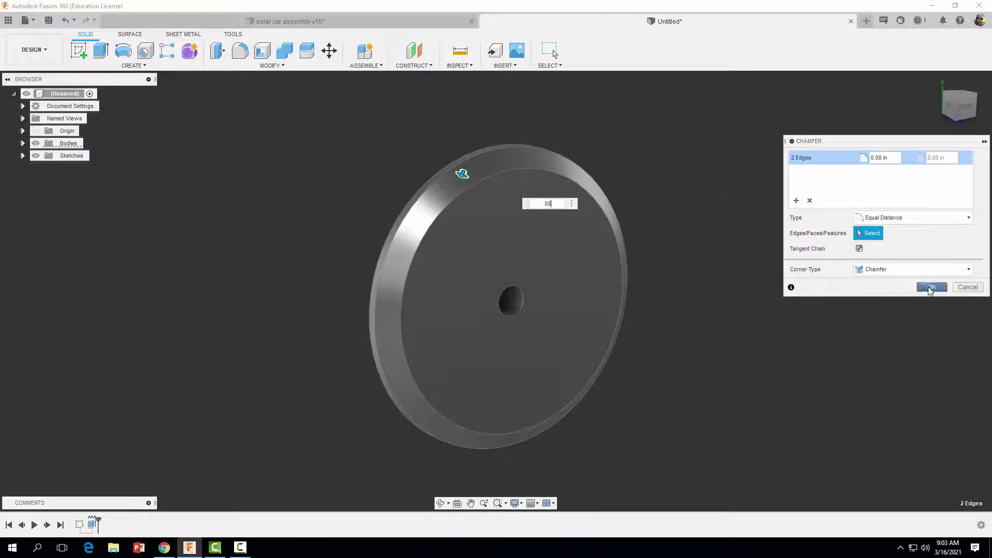
pyautogui.click(931, 287)
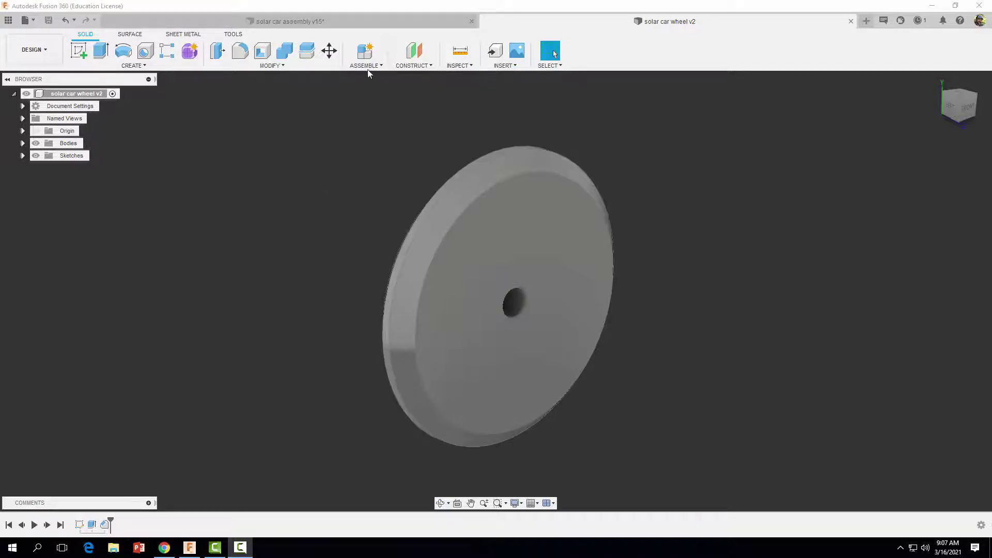
# Apply ABS Plastic from the Physical Material library to the wheel body.
pyautogui.click(270, 65)
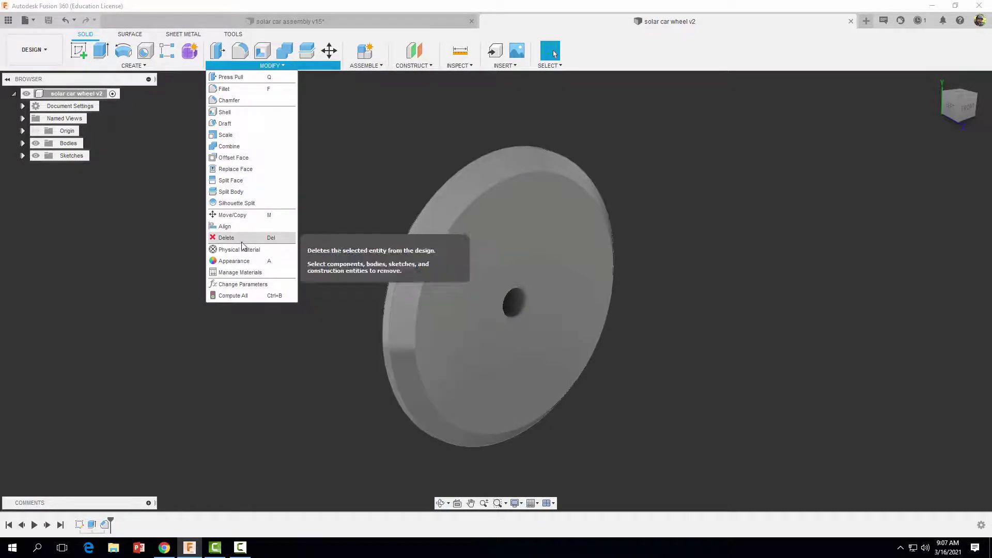
pyautogui.click(231, 261)
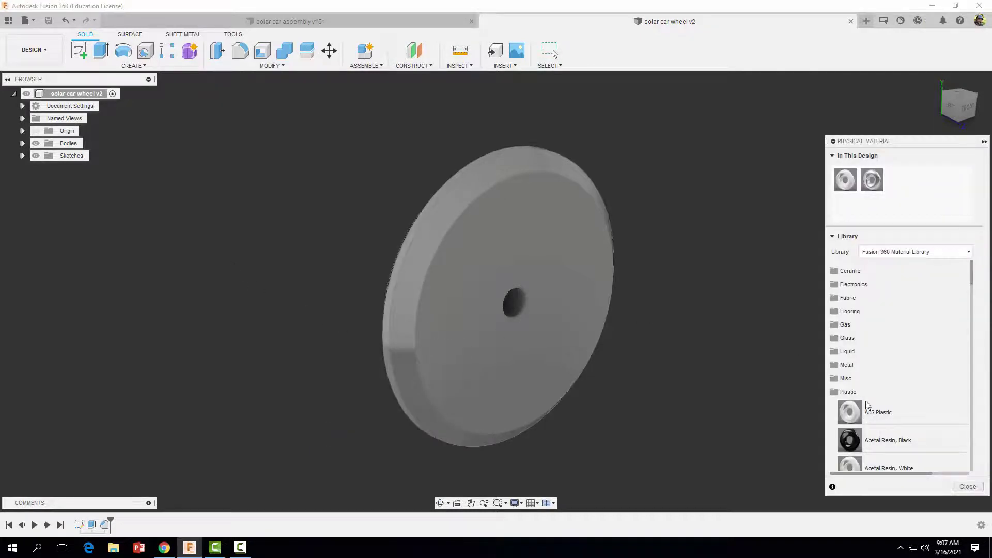
pyautogui.moveTo(887, 414); pyautogui.dragTo(587, 316)
pyautogui.click(967, 489)
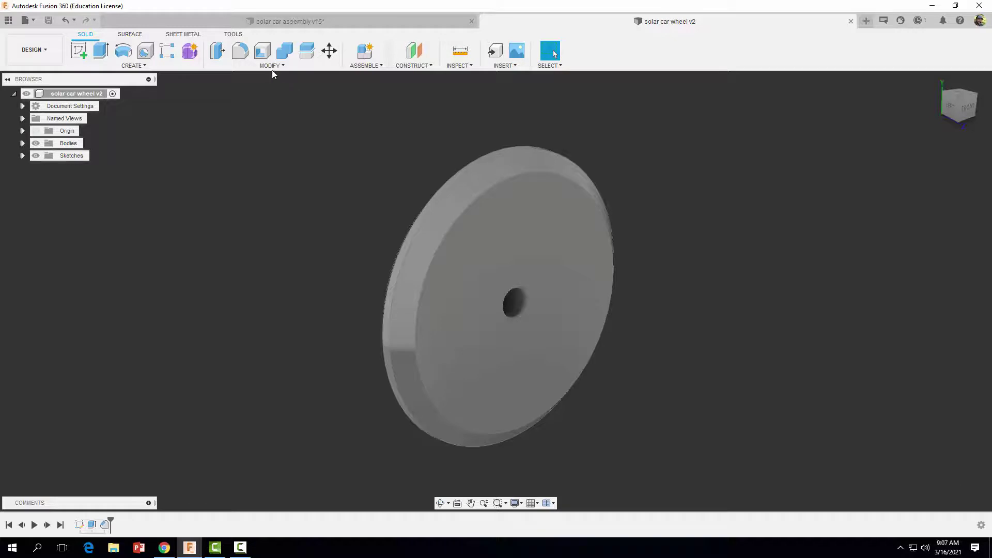
# Apply Paint - Enamel Glossy (Grey) to the wheel, reapplying it from In This Design.
pyautogui.click(270, 65)
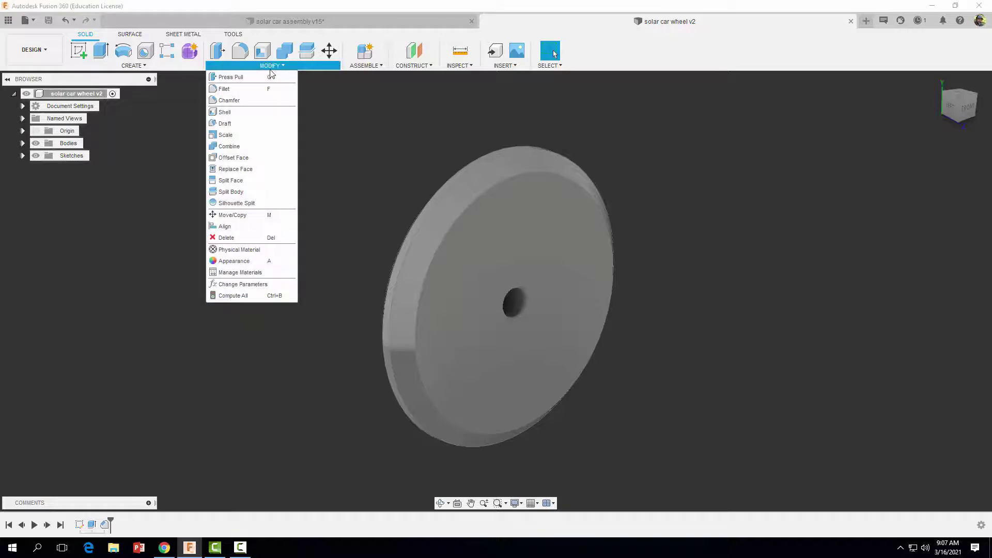
pyautogui.click(232, 261)
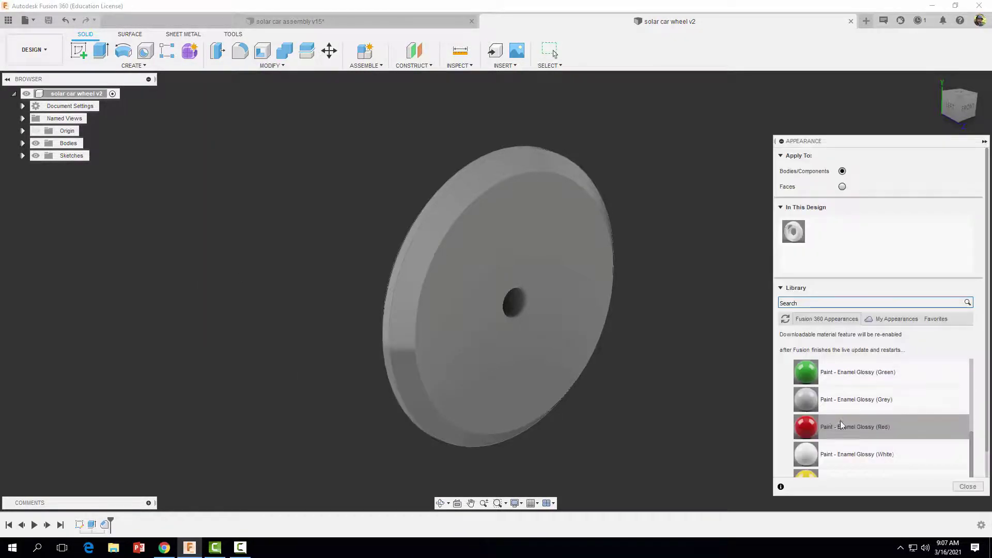
pyautogui.moveTo(835, 404); pyautogui.dragTo(571, 320)
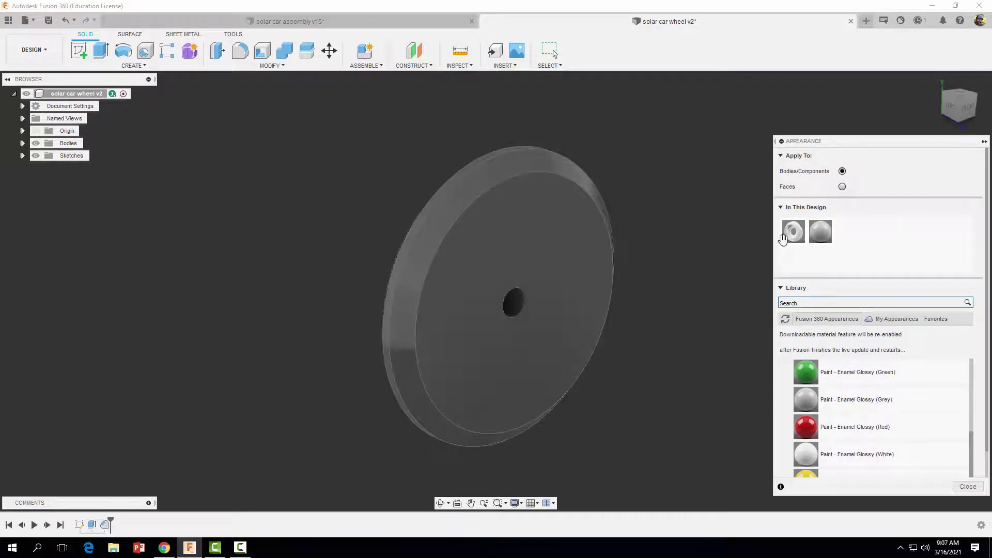
pyautogui.moveTo(805, 233); pyautogui.dragTo(573, 262)
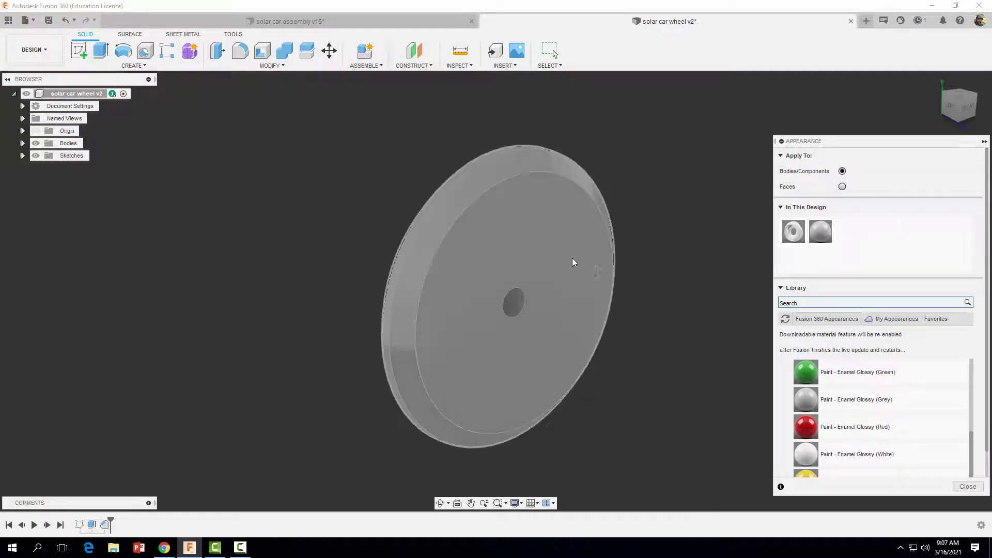
pyautogui.click(967, 488)
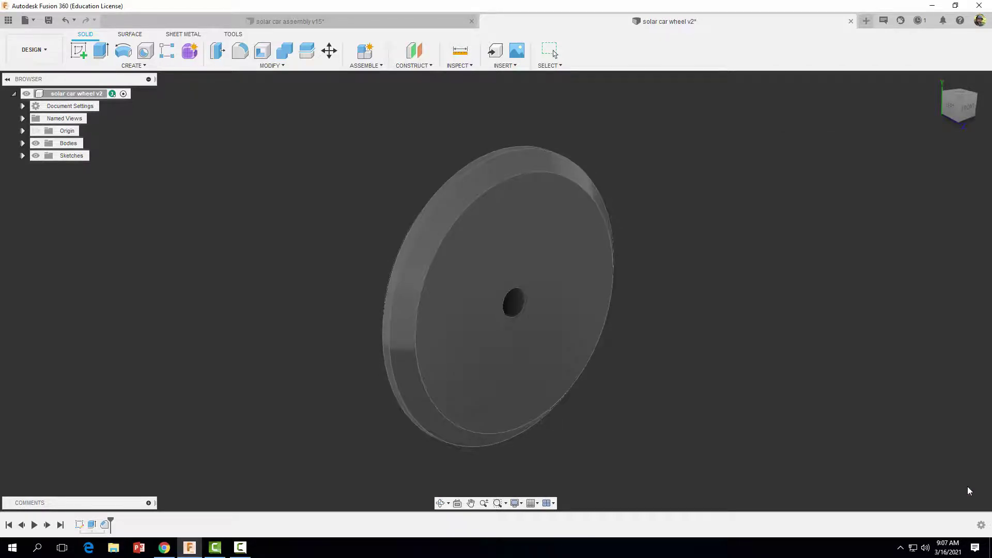
# Save the design as 'solar car wheel' in IED Files > solar car.
pyautogui.click(26, 20)
pyautogui.click(47, 138)
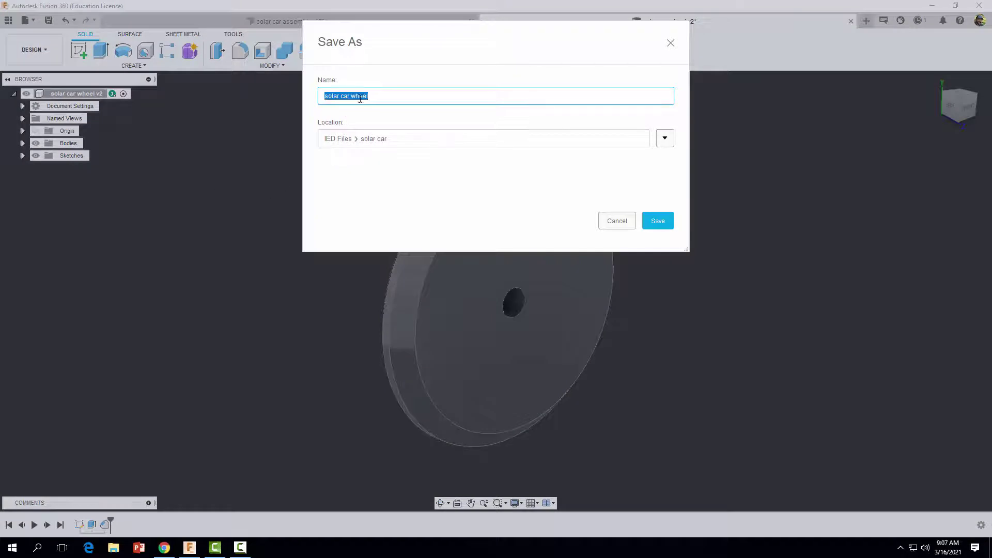
pyautogui.click(656, 223)
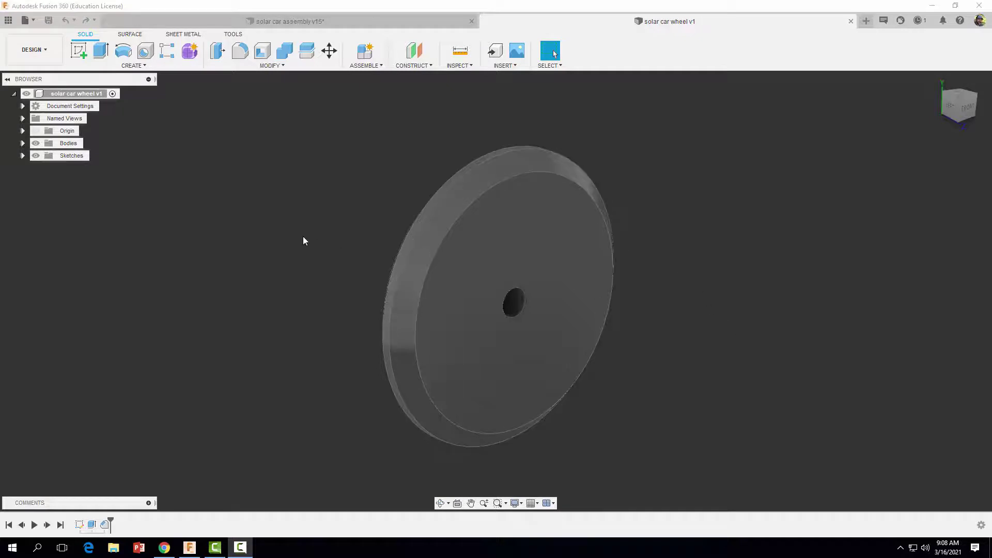
# Start a new design with a sketch on the front plane.
pyautogui.click(25, 23)
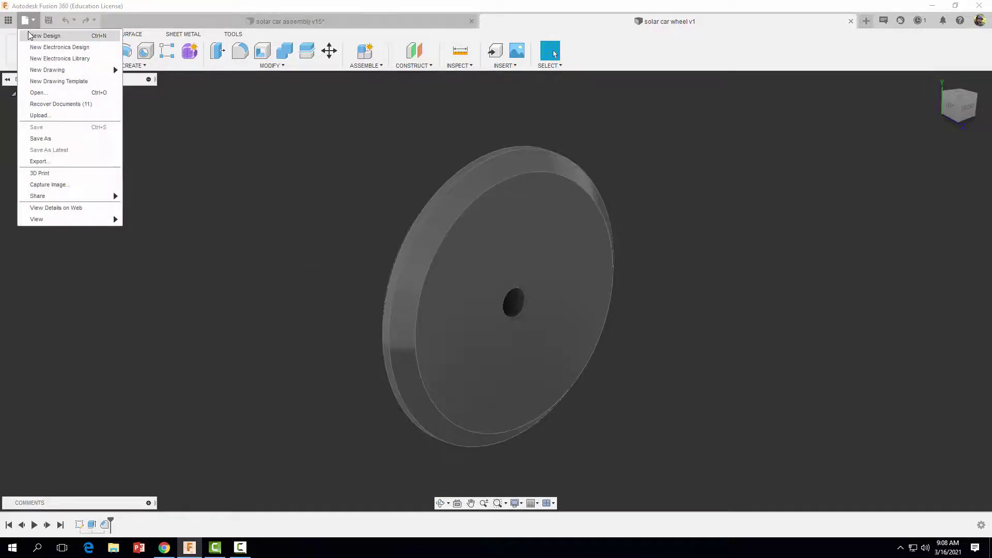
pyautogui.click(31, 36)
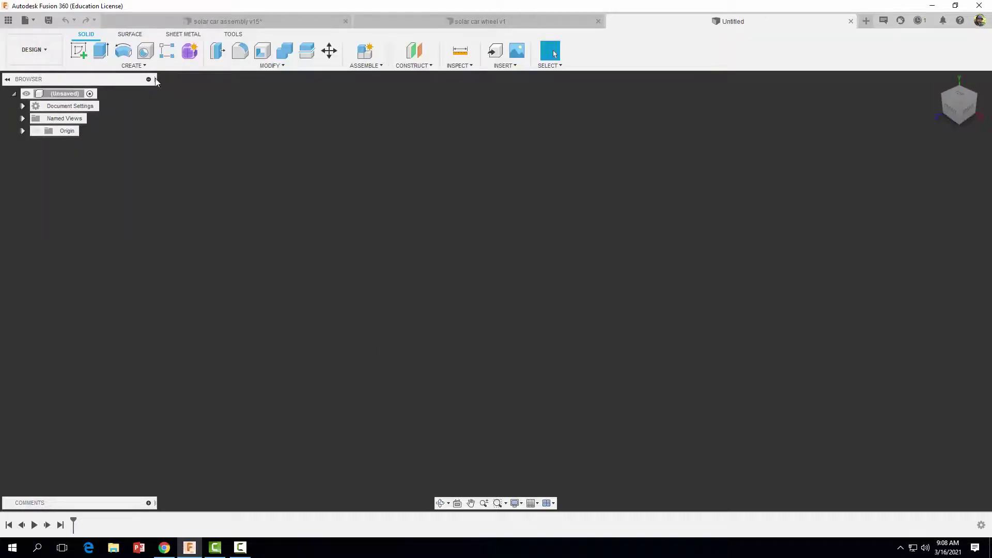
pyautogui.click(78, 50)
pyautogui.click(480, 264)
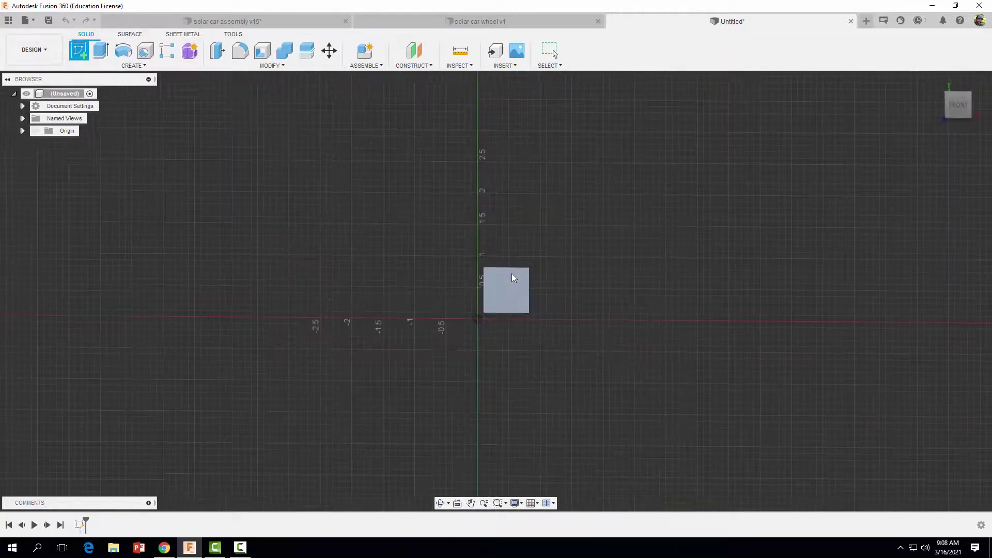
# Draw a 0.12 in diameter circle centred on the origin.
pyautogui.click(123, 50)
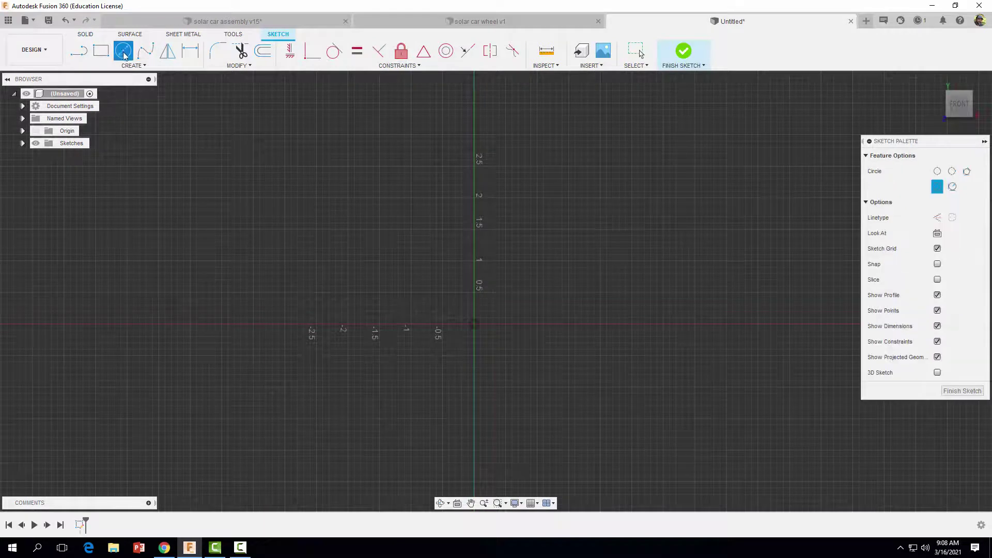
pyautogui.scroll(2, 487, 341)
pyautogui.scroll(2, 487, 341)
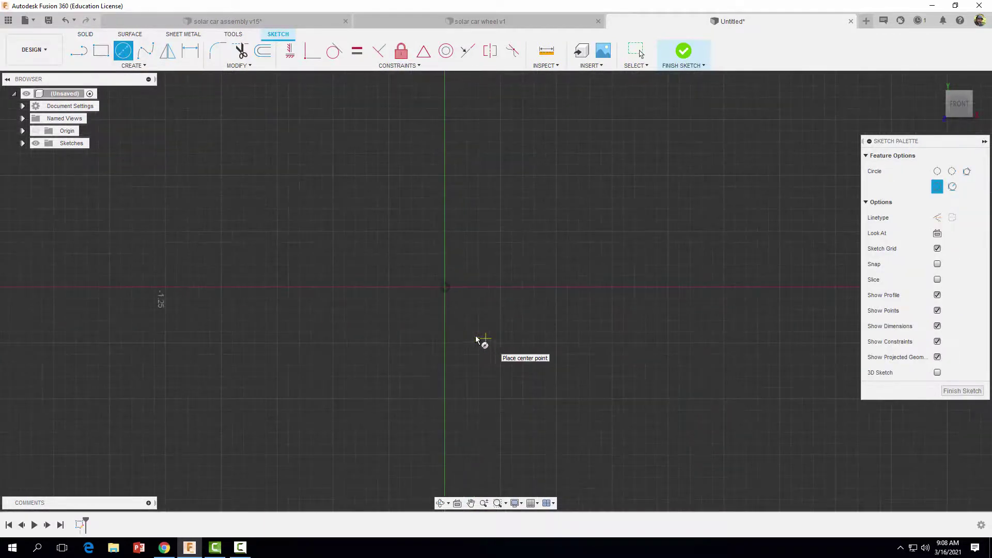
pyautogui.click(444, 287)
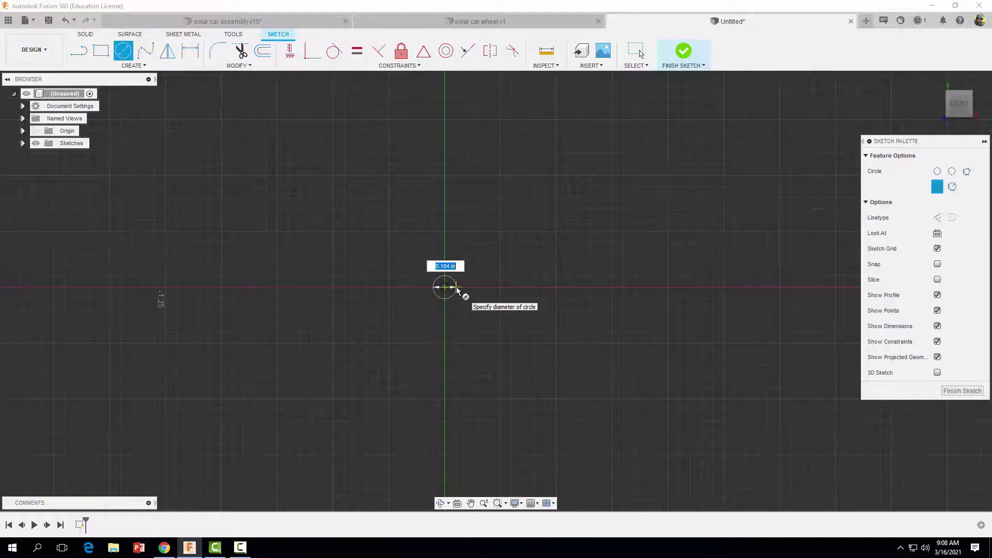
pyautogui.press('BackSpace')
pyautogui.press('Tab')
pyautogui.press('Return')
pyautogui.press('Escape')
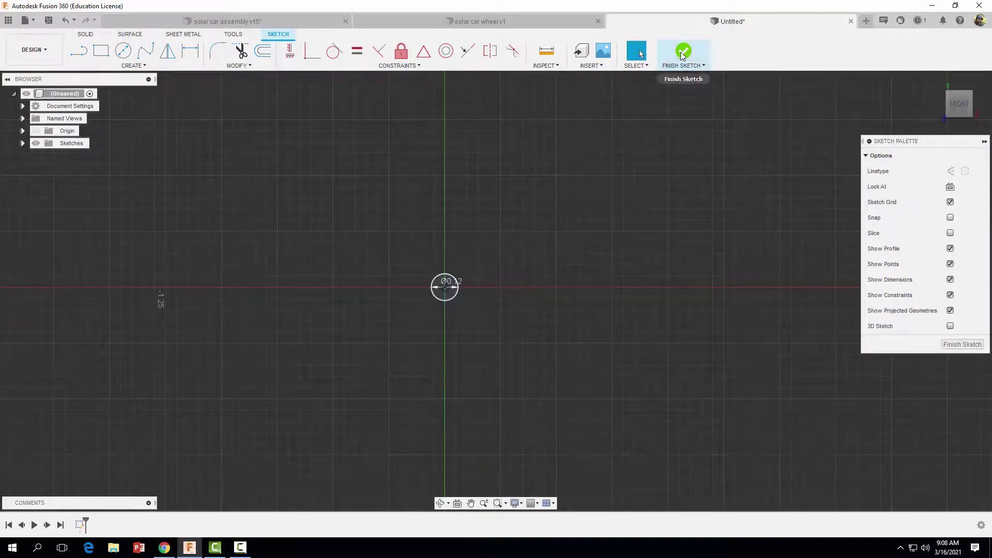
# Finish the sketch and extrude the circle 2.64 in as a new rod body.
pyautogui.click(682, 53)
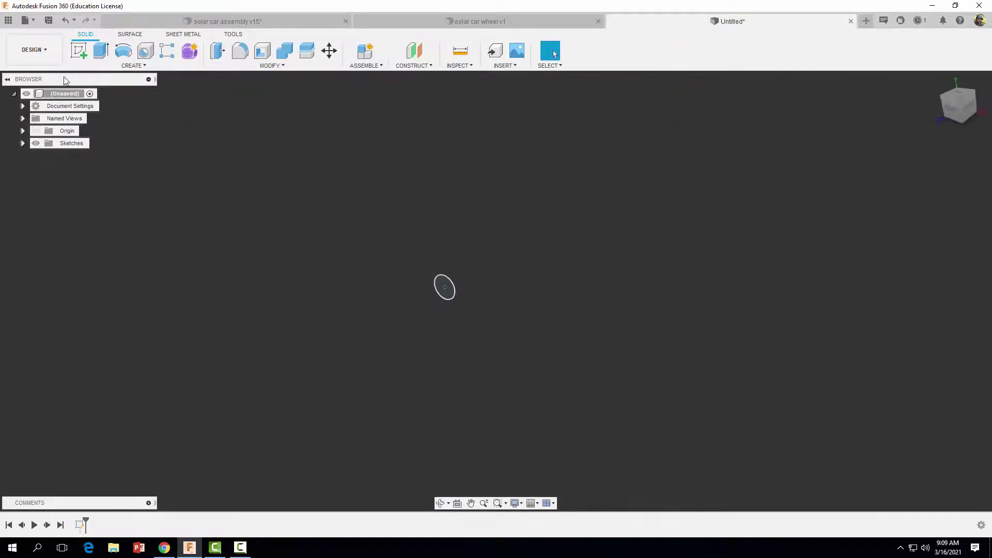
pyautogui.click(101, 51)
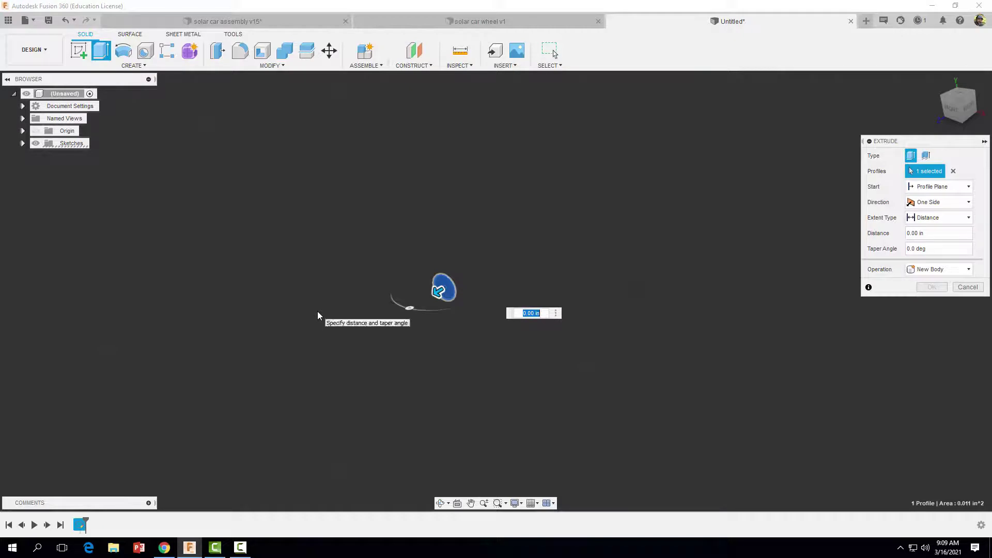
pyautogui.write('2.64')
pyautogui.press('Return')
pyautogui.scroll(-1, 318, 315)
pyautogui.scroll(-1, 317, 316)
pyautogui.moveTo(456, 443)
pyautogui.mouseDown(button='middle')
pyautogui.moveTo(501, 408)
pyautogui.moveTo(651, 348)
pyautogui.mouseUp(button='middle')
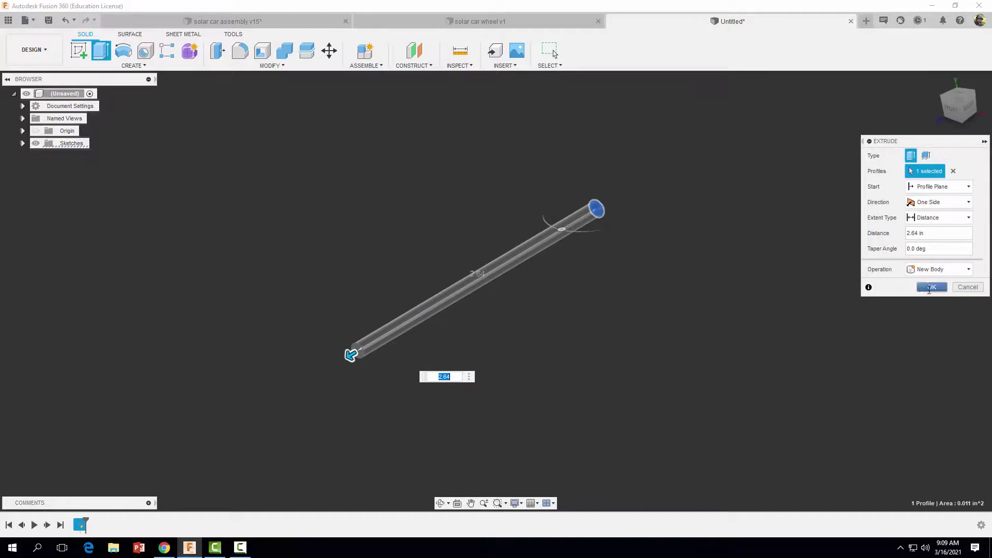
pyautogui.click(931, 287)
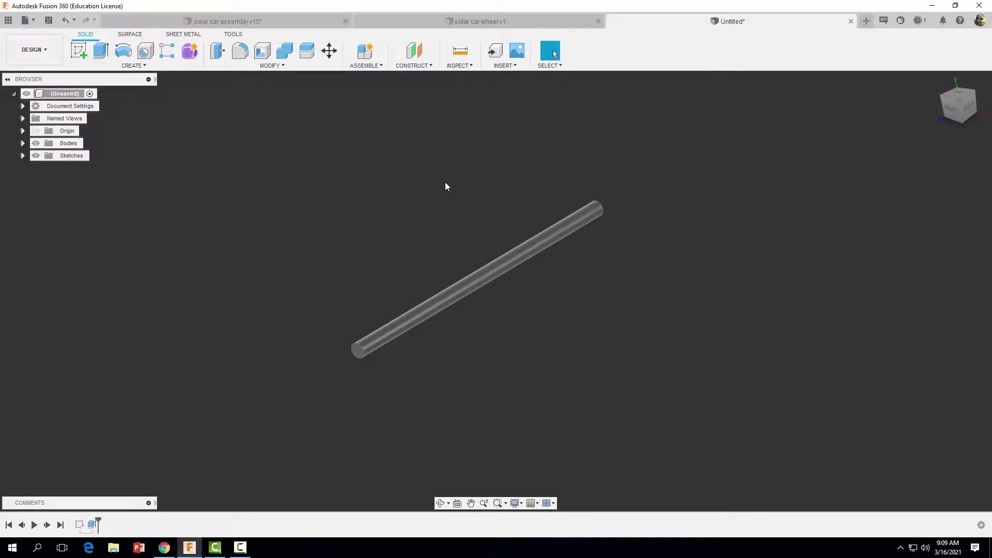
# Apply Stainless Steel from the Metal physical materials folder to the rod.
pyautogui.click(268, 67)
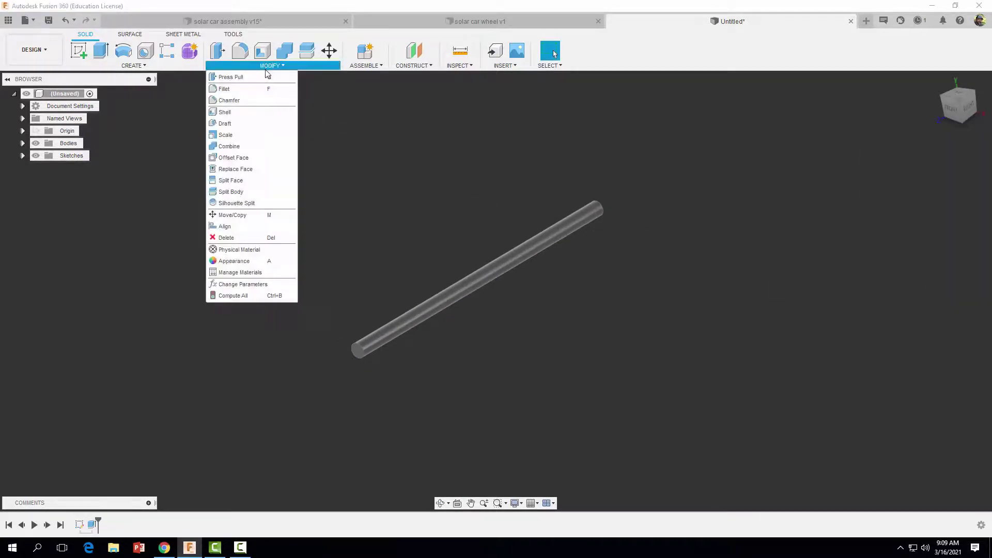
pyautogui.click(245, 250)
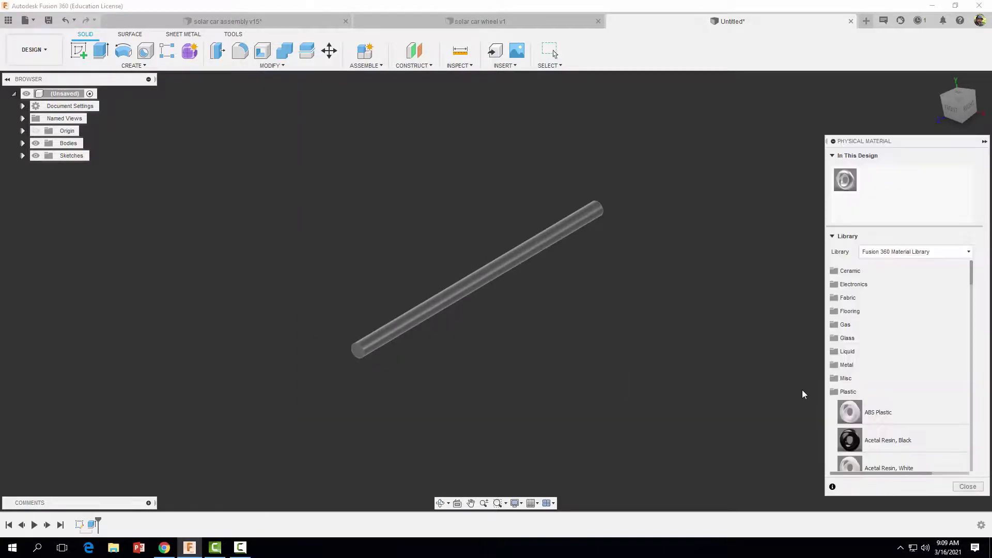
pyautogui.click(843, 393)
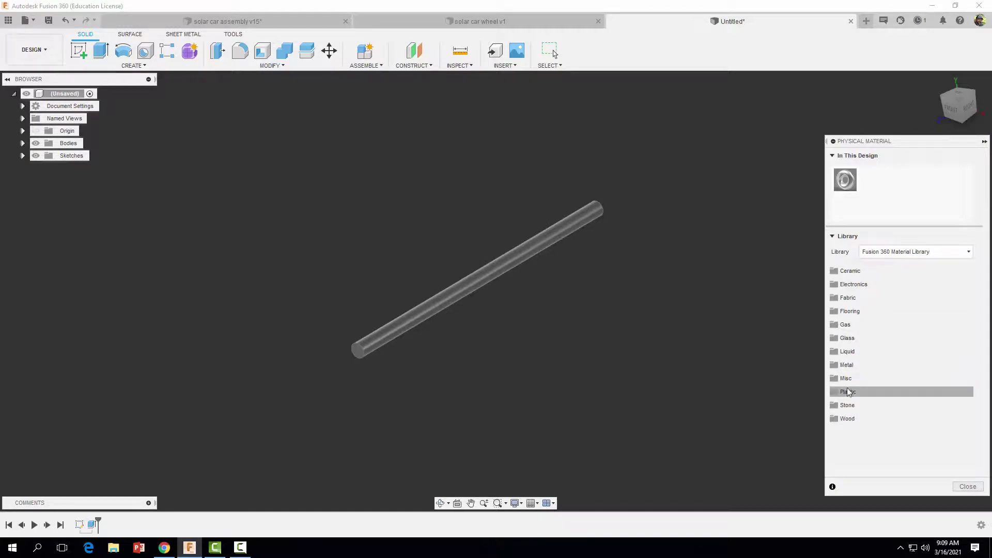
pyautogui.click(845, 366)
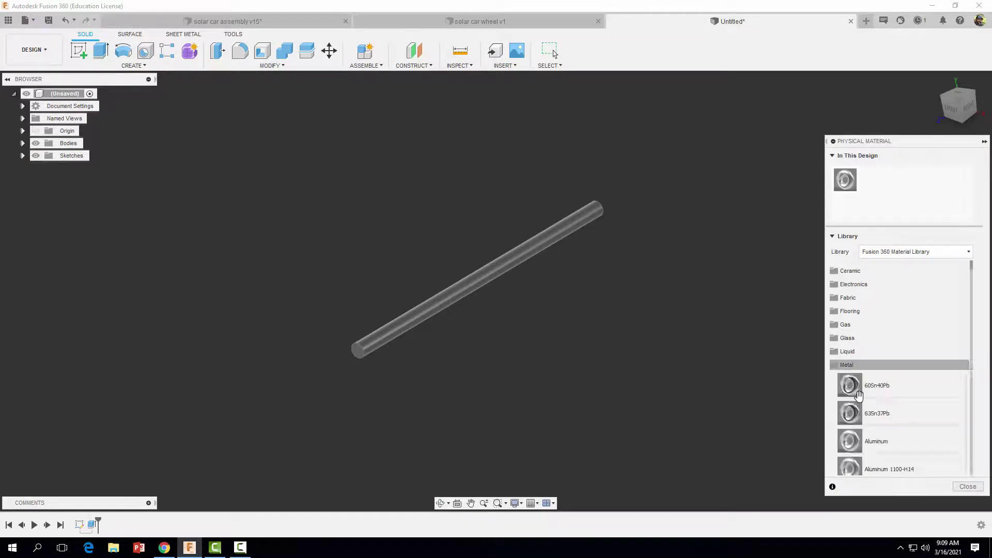
pyautogui.scroll(-3, 868, 388)
pyautogui.scroll(-2, 872, 401)
pyautogui.scroll(-3, 872, 400)
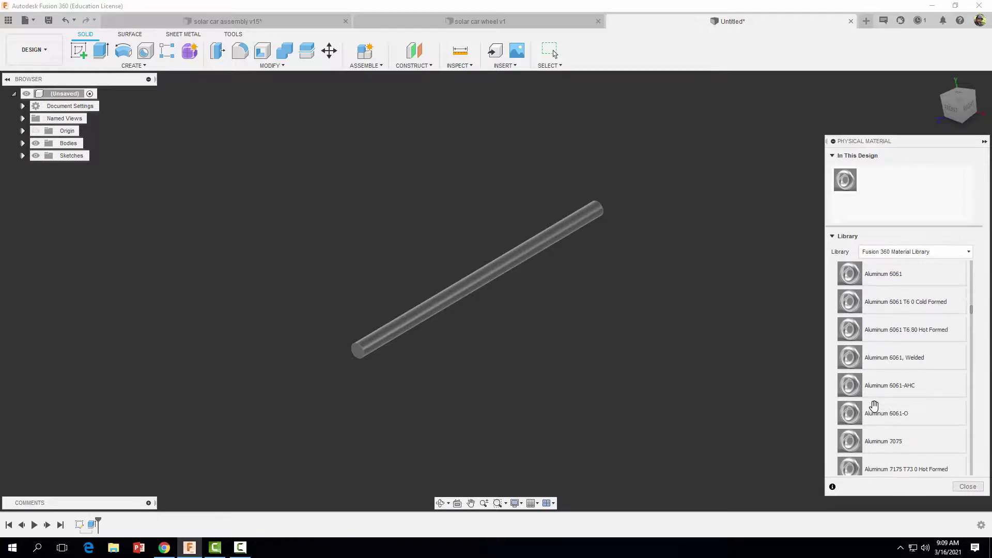
pyautogui.scroll(-3, 873, 403)
pyautogui.scroll(-3, 875, 408)
pyautogui.scroll(-3, 875, 408)
pyautogui.scroll(-3, 874, 407)
pyautogui.scroll(-3, 874, 406)
pyautogui.scroll(-3, 873, 406)
pyautogui.scroll(-1, 873, 405)
pyautogui.scroll(-5, 874, 407)
pyautogui.moveTo(874, 379); pyautogui.dragTo(490, 265)
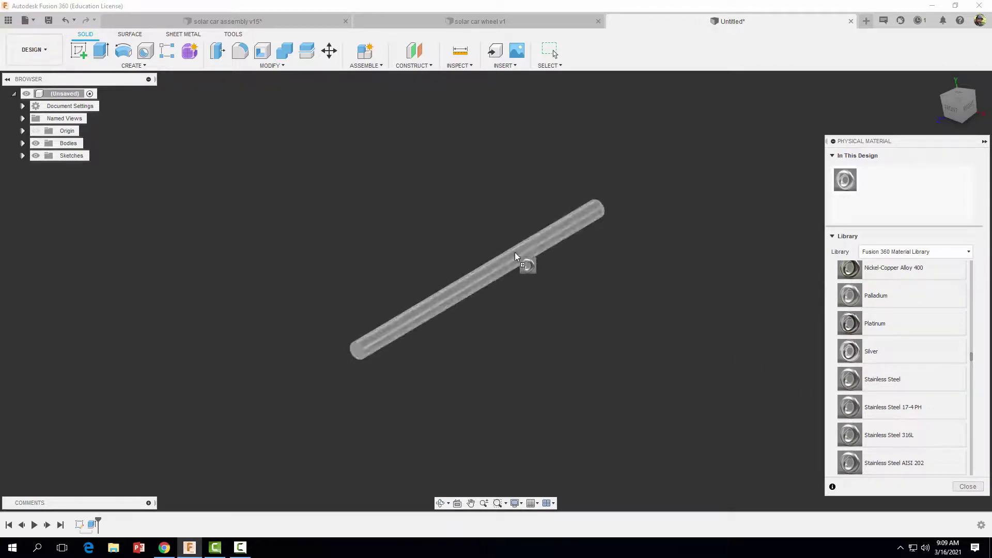
pyautogui.moveTo(490, 265); pyautogui.dragTo(514, 257)
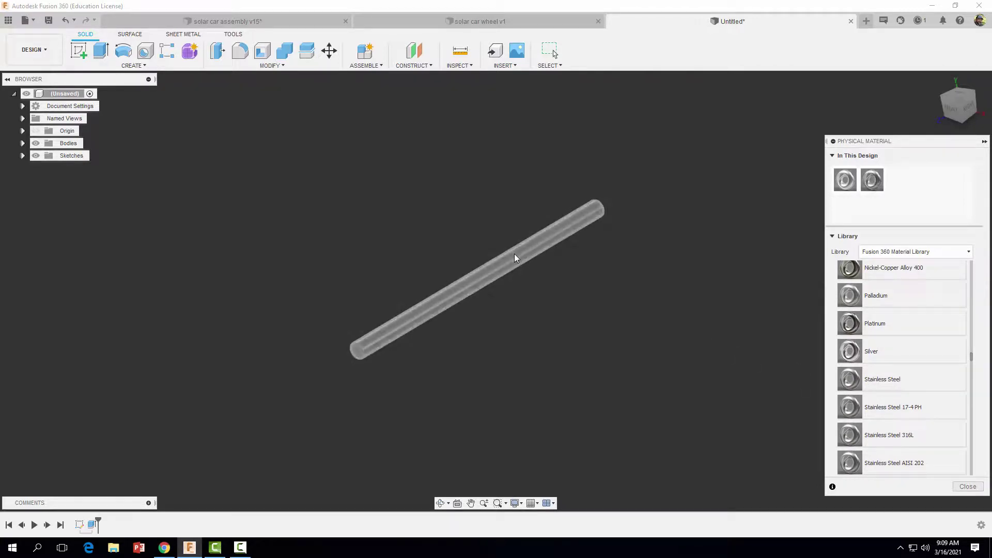
pyautogui.click(966, 487)
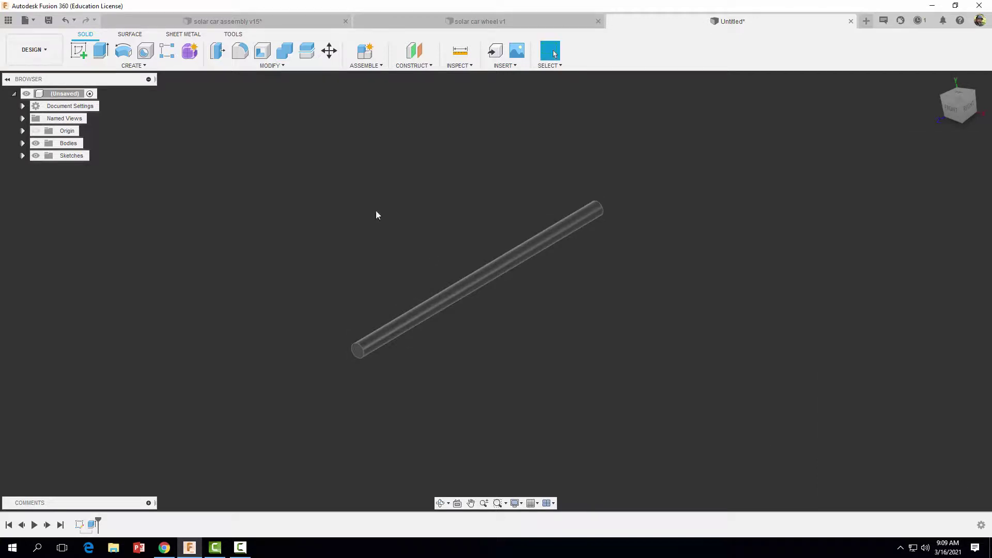
# Apply the Chrome appearance from Metal > Chrome to the rod.
pyautogui.click(273, 65)
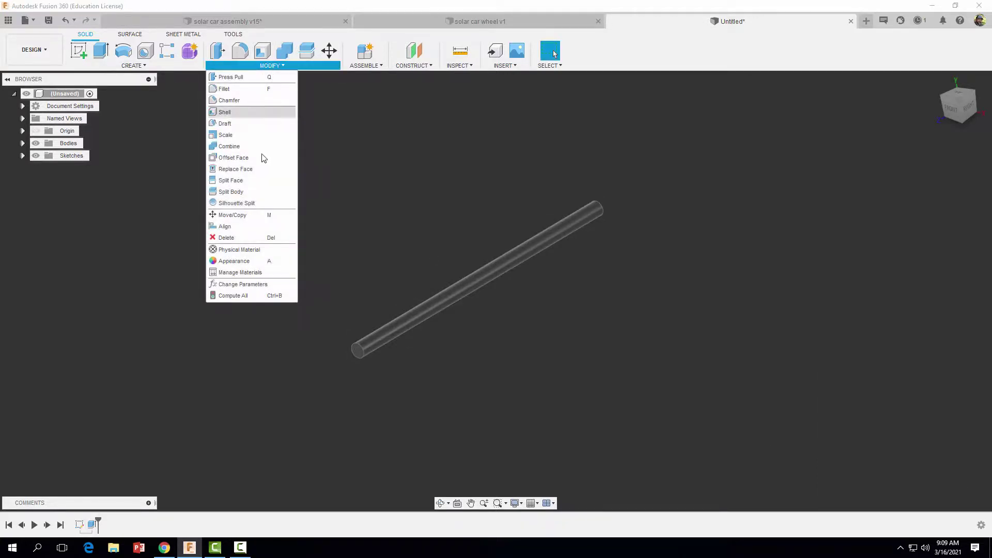
pyautogui.click(243, 264)
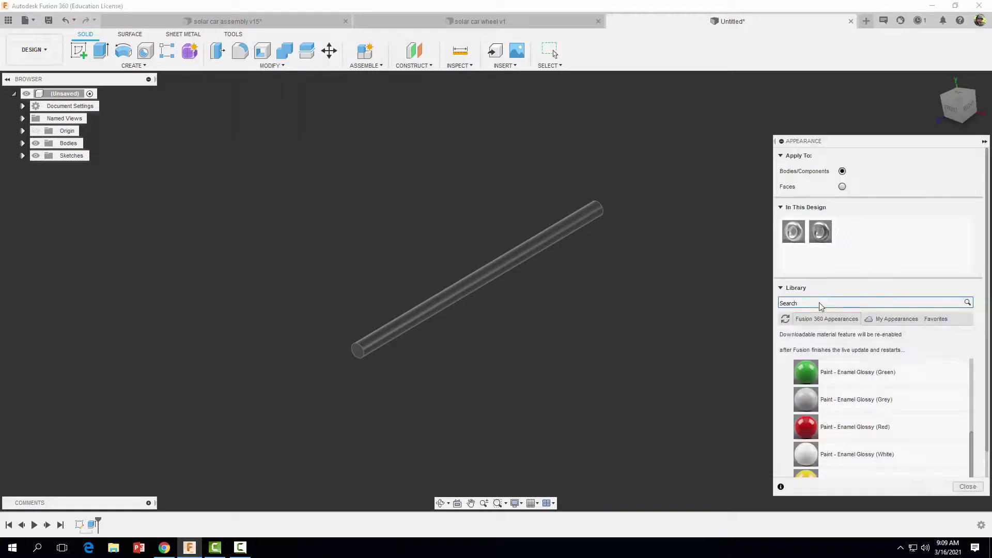
pyautogui.scroll(-3, 843, 392)
pyautogui.scroll(2, 843, 391)
pyautogui.scroll(2, 837, 388)
pyautogui.click(811, 390)
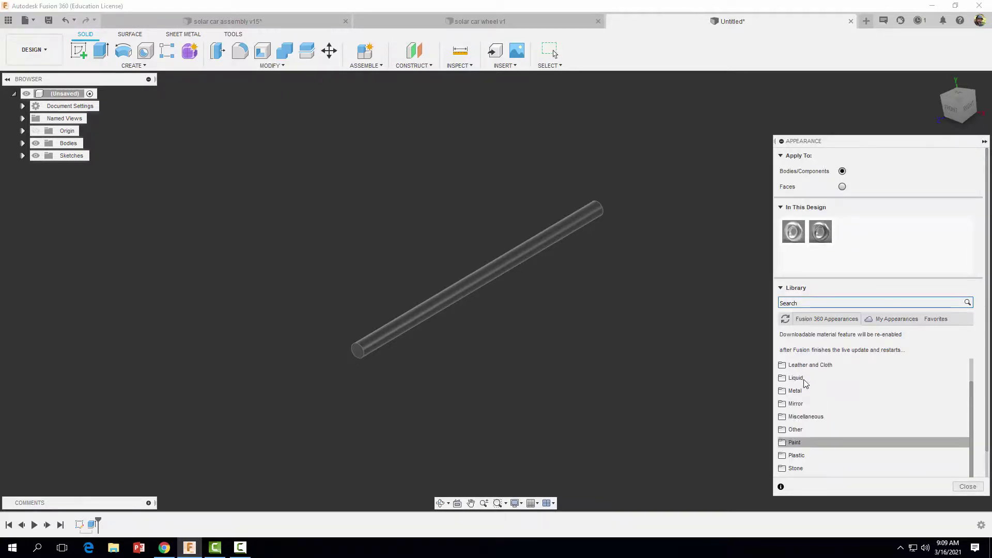
pyautogui.click(808, 389)
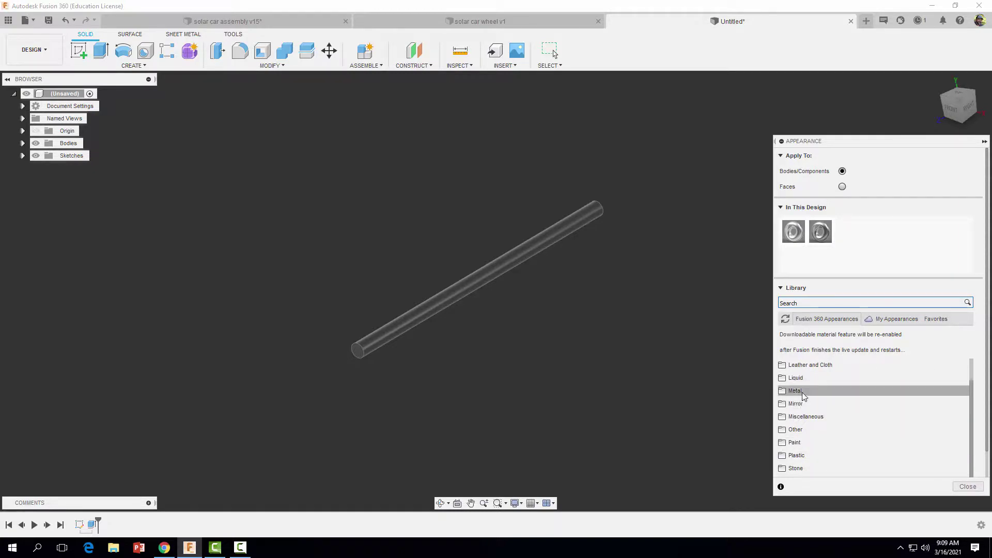
pyautogui.click(803, 392)
pyautogui.scroll(-2, 806, 399)
pyautogui.scroll(-1, 810, 407)
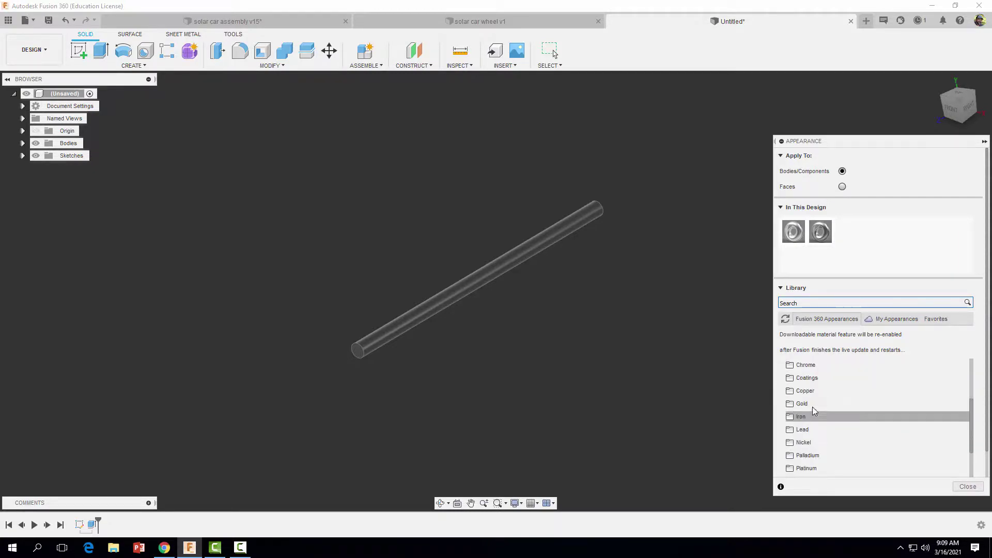
pyautogui.click(803, 365)
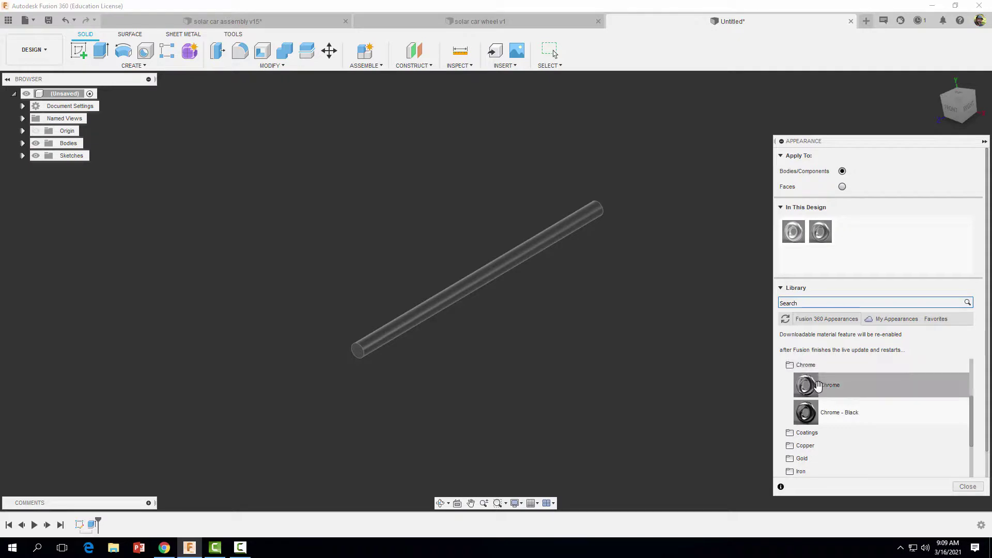
pyautogui.moveTo(806, 385); pyautogui.dragTo(517, 252)
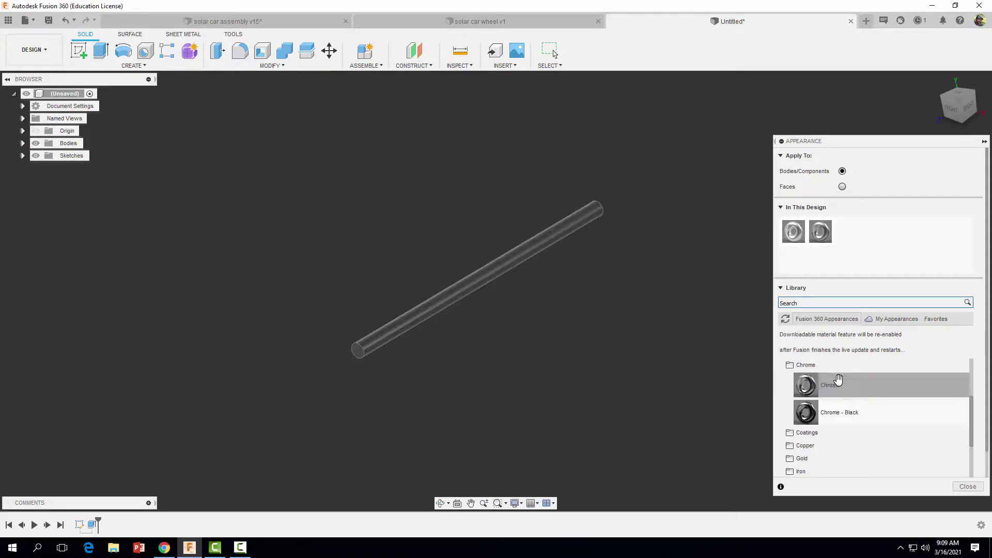
pyautogui.moveTo(840, 381); pyautogui.dragTo(529, 252)
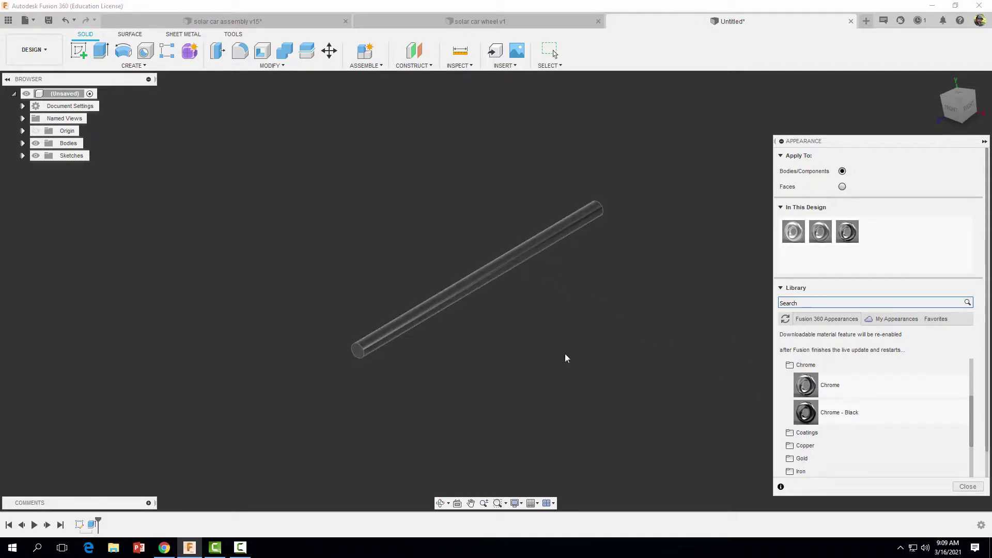
pyautogui.click(967, 486)
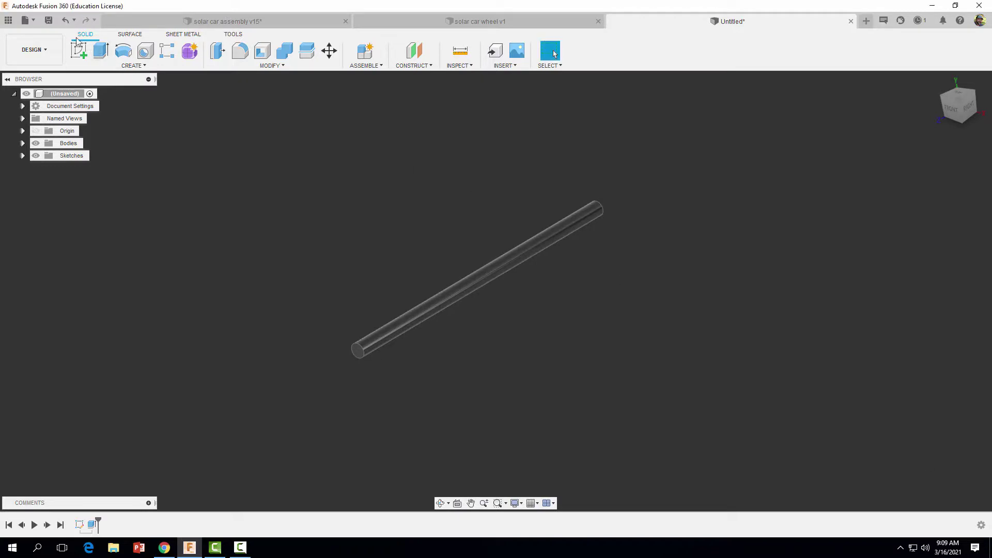
# Save the rod design as 'solar car axle' in the IED Files > solar car folder.
pyautogui.click(48, 20)
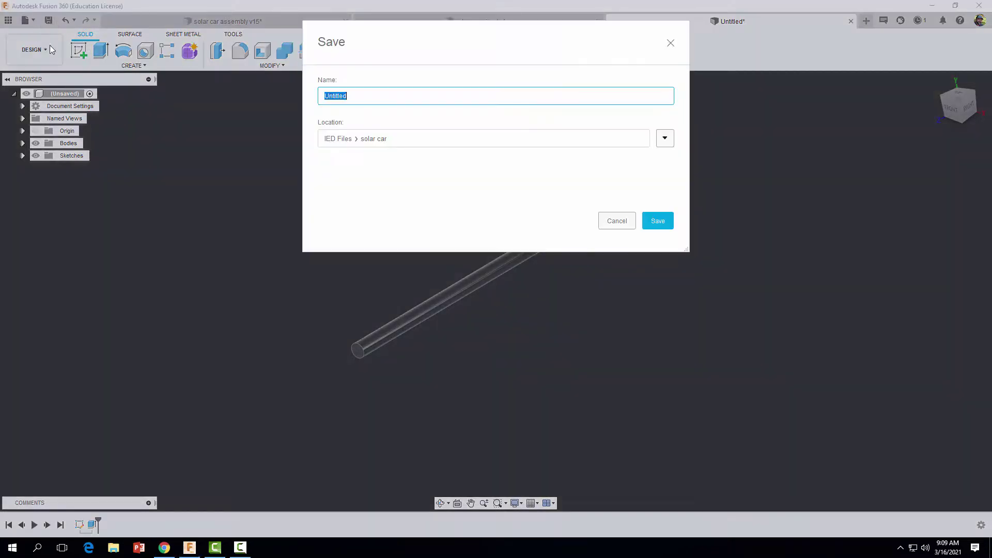
pyautogui.write('solar car axle')
pyautogui.click(660, 223)
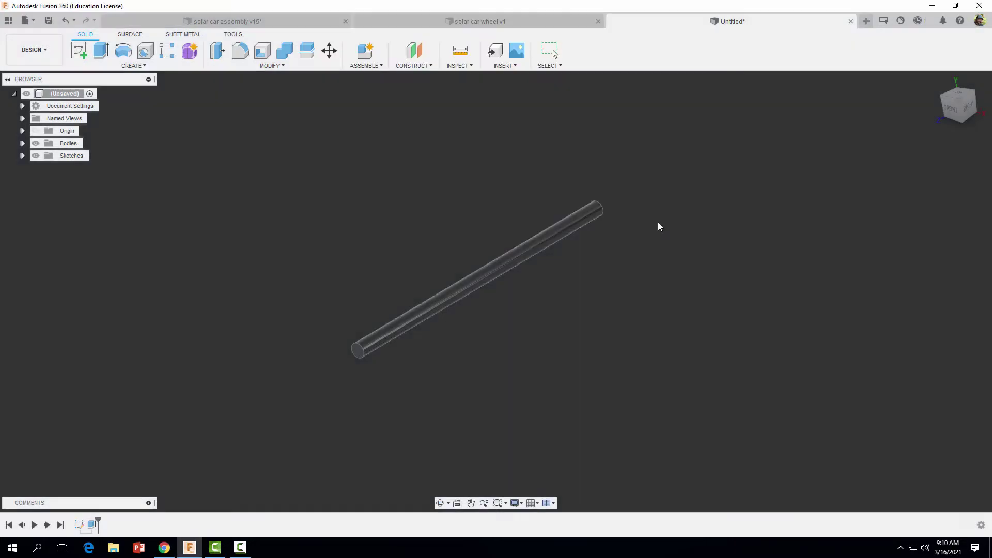